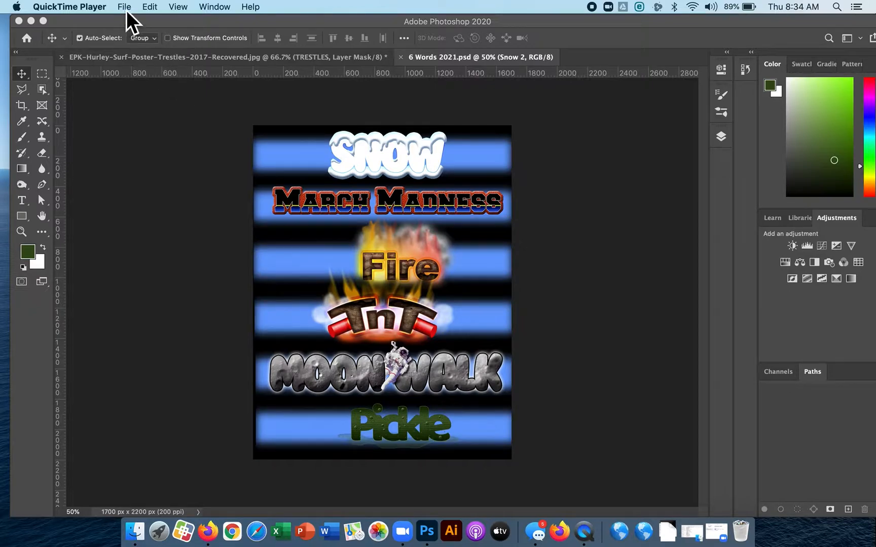
Create a new print document from the Letter preset, 8.5 x 11 inches at 300 ppi.
left_click(124, 23)
left_click(99, 7)
left_click(106, 22)
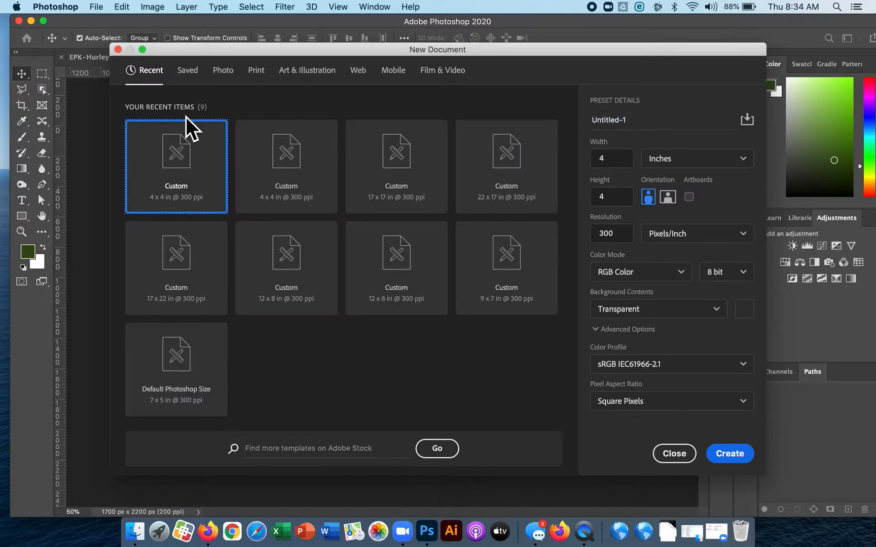
left_click(255, 74)
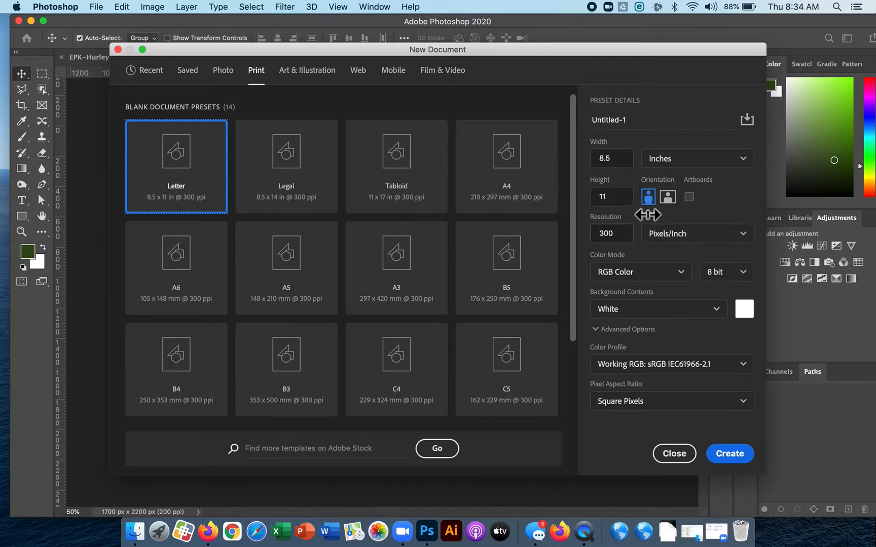
left_click(733, 454)
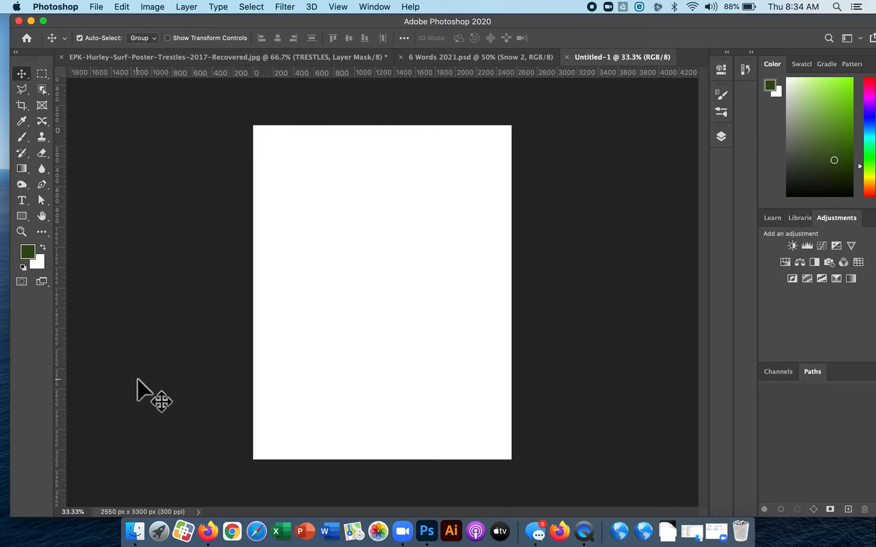
Reset the foreground and background colours to default and fill the Background layer with black.
key("d")
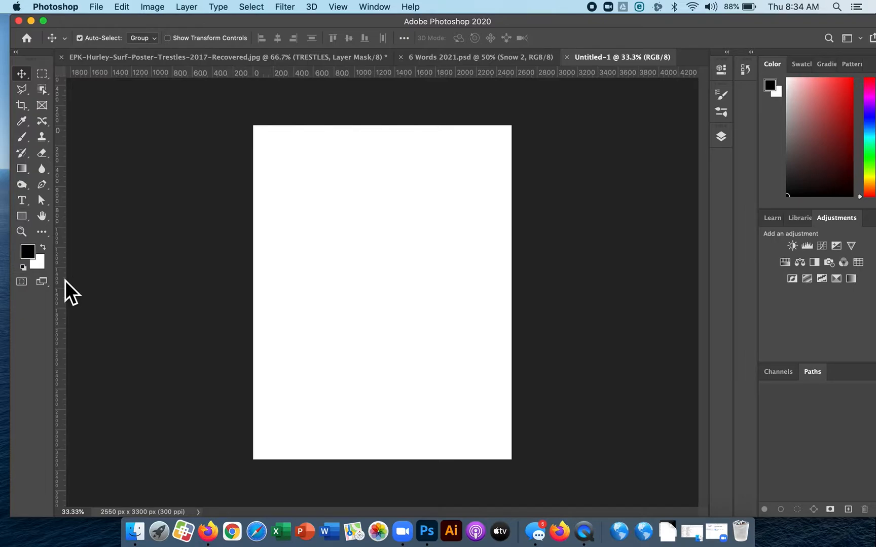
key("alt+BackSpace")
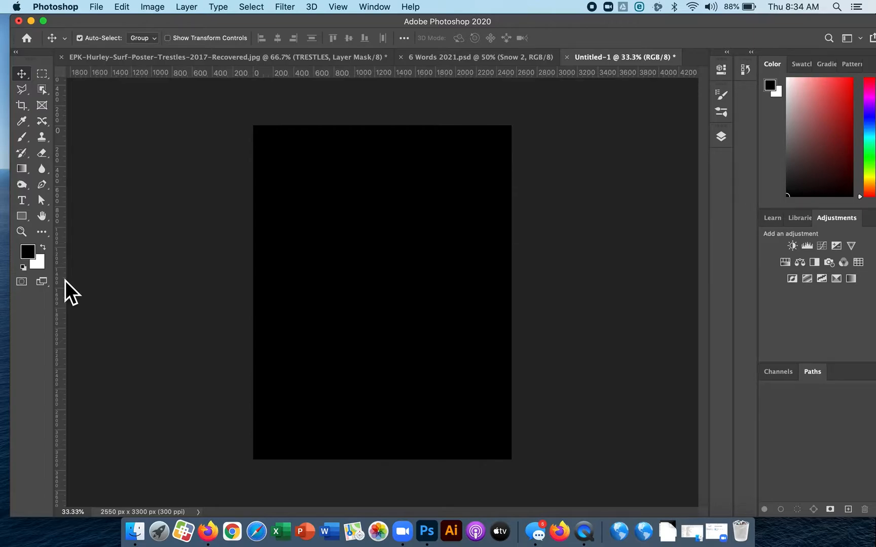
Swap the foreground and background colours back and forth.
key("x")
key("x")
key("x")
key("x")
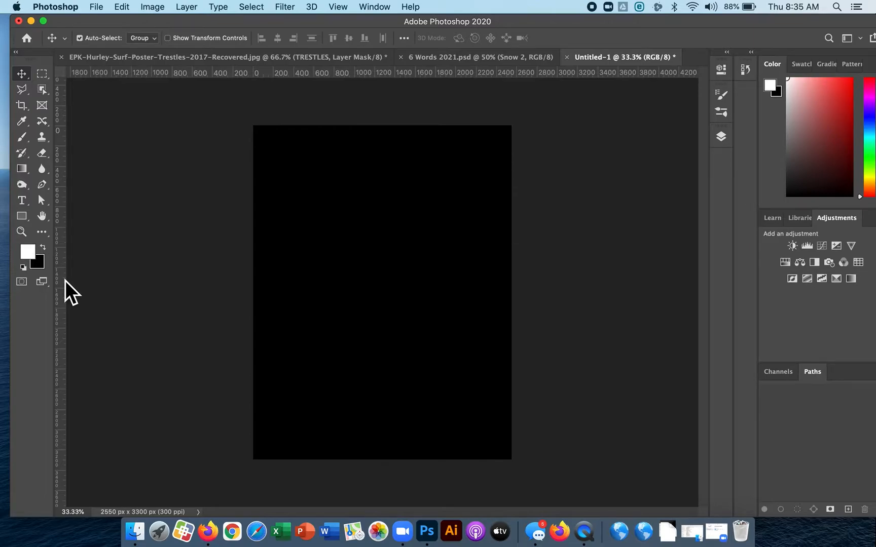
key("x")
key("x")
key("x")
key("x")
key("x")
key("x")
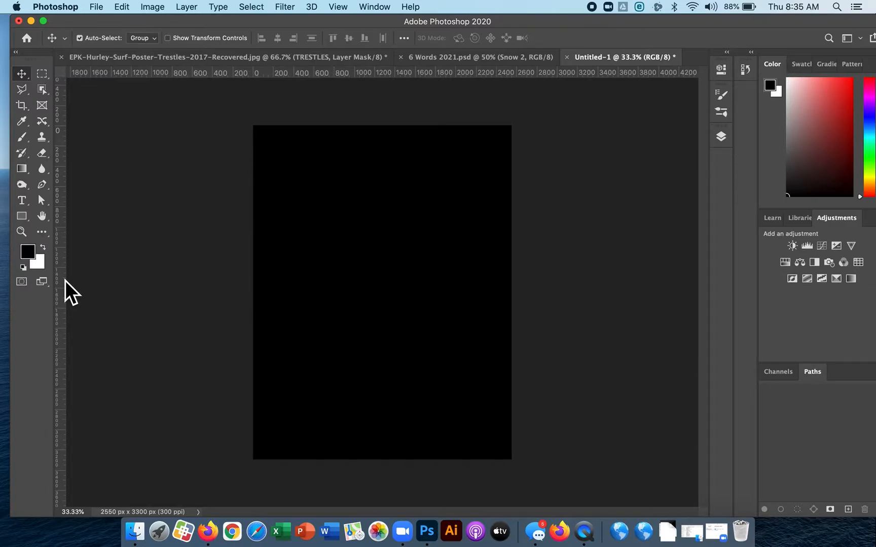
Make a rectangular marquee selection with a 25 px feather across the page's full width in its upper part, and add a new layer.
left_click(46, 78)
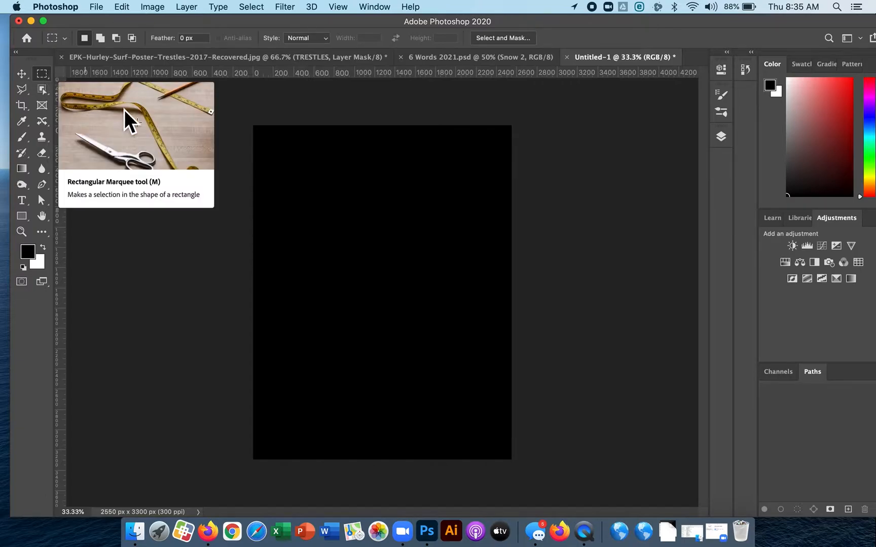
left_click(183, 38)
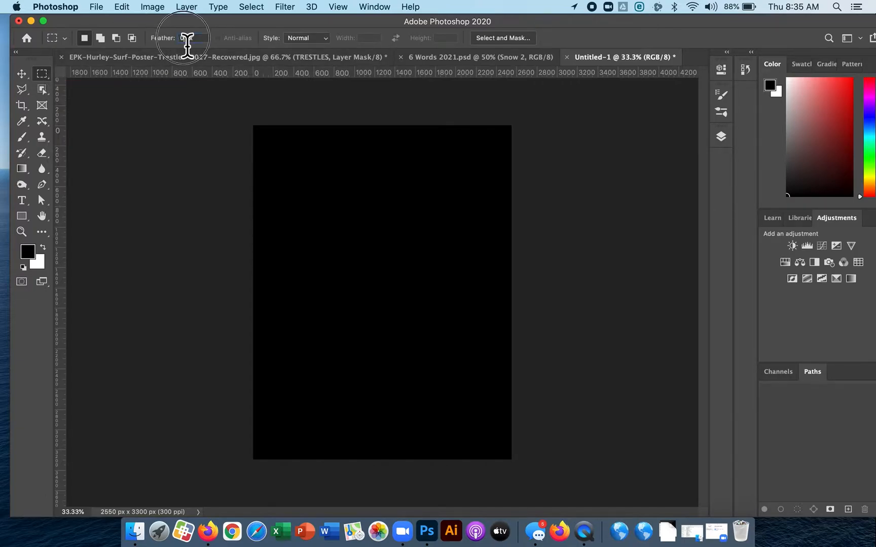
type("25")
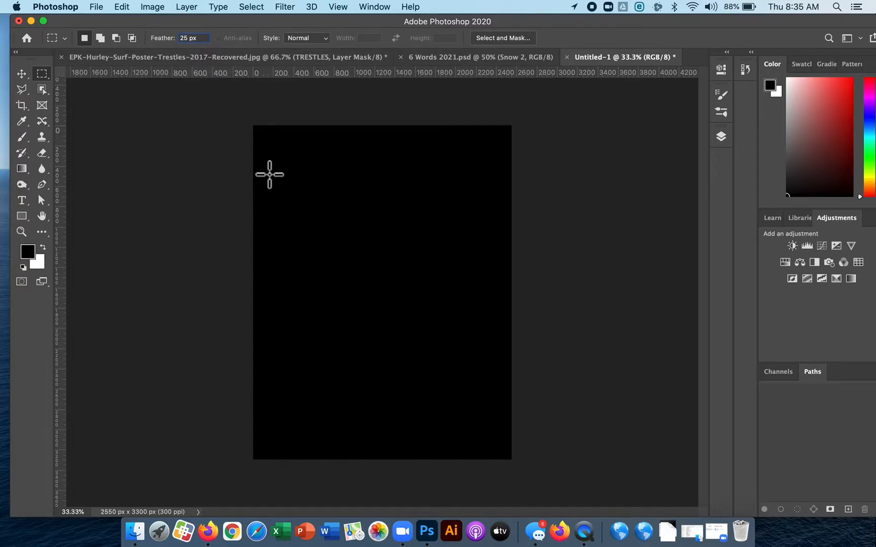
left_click_drag(254, 169, 511, 203)
left_click(722, 142)
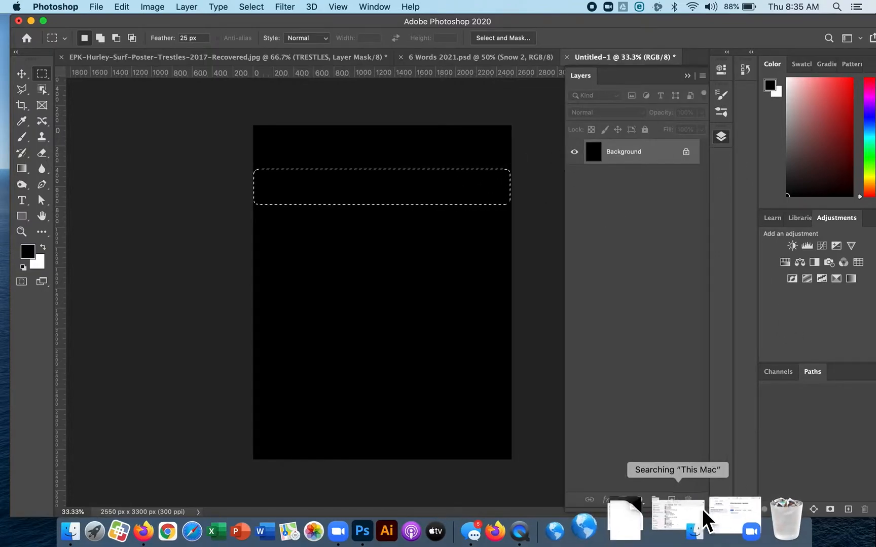
left_click(672, 500)
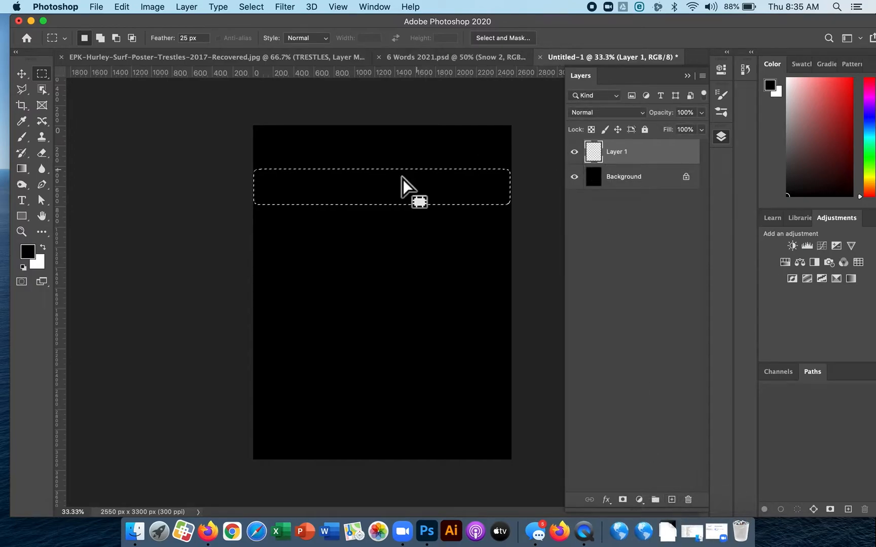
Fill the selected band on the new layer with green 57de8d and deselect it.
left_click(29, 258)
left_click_drag(635, 155, 630, 140)
left_click(541, 69)
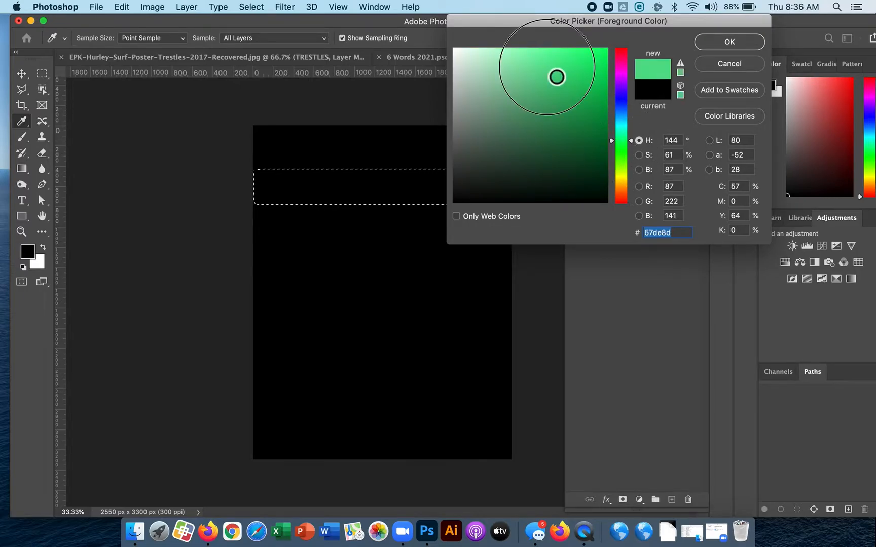
key("Return")
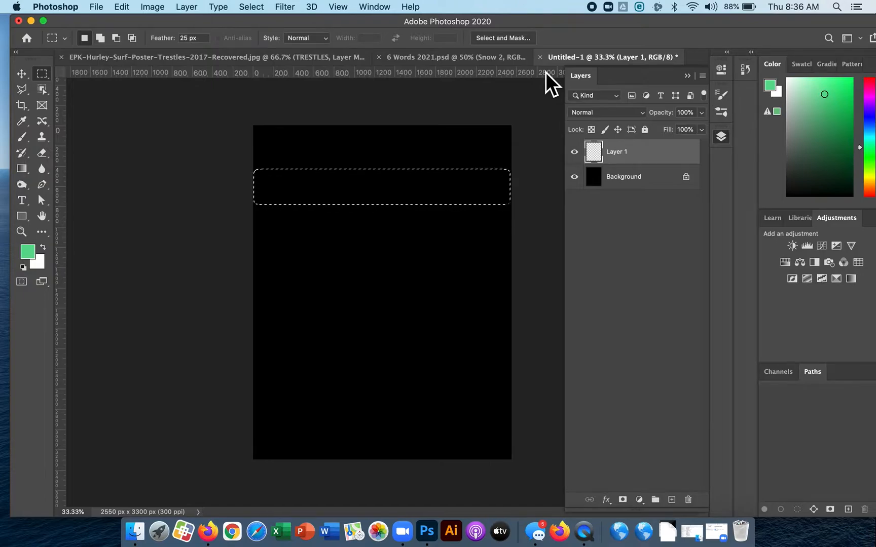
left_click_drag(626, 166, 452, 204)
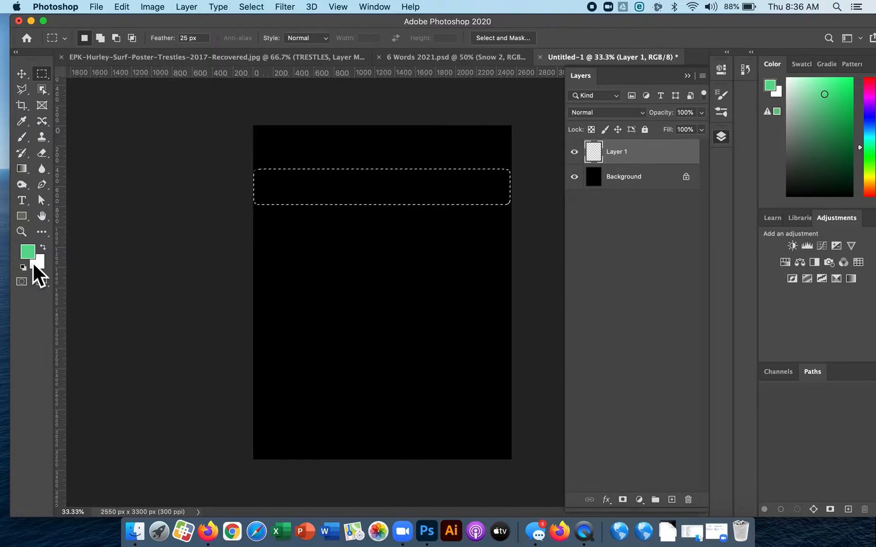
key("alt+BackSpace")
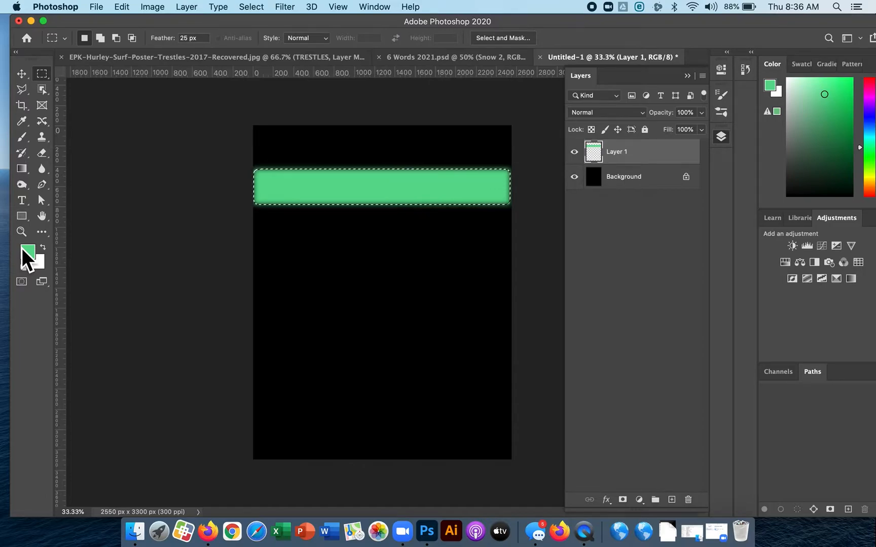
key("super+d")
Paste three copies of the green stripe as separate new layers.
key("super+1")
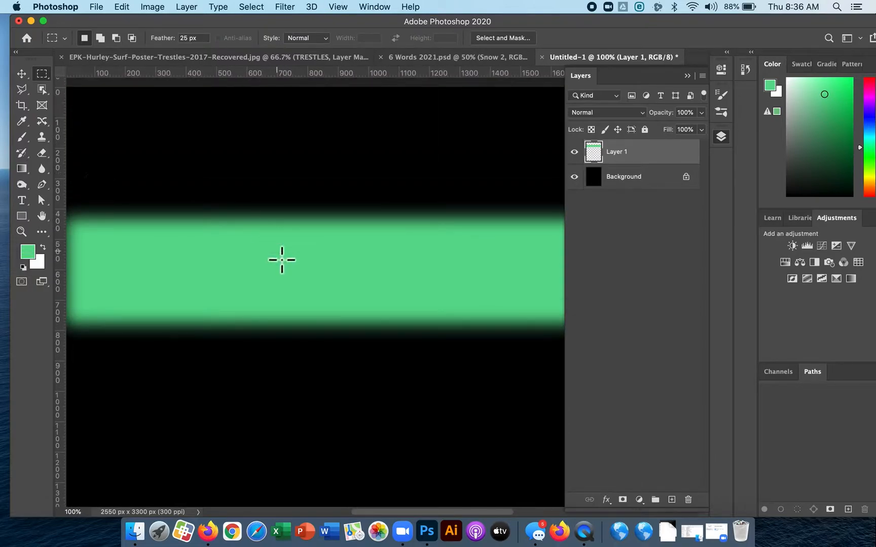
key("super+minus")
key("super+minus")
key("super+minus")
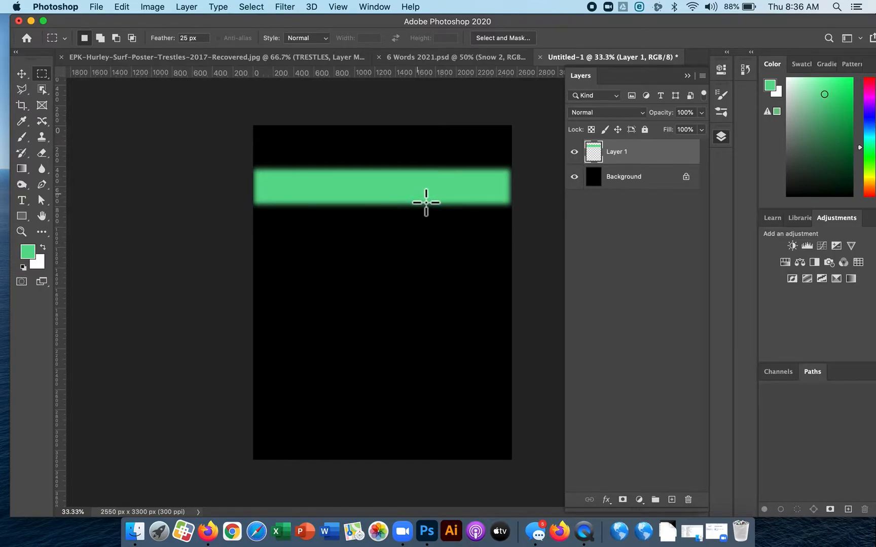
key("super+v")
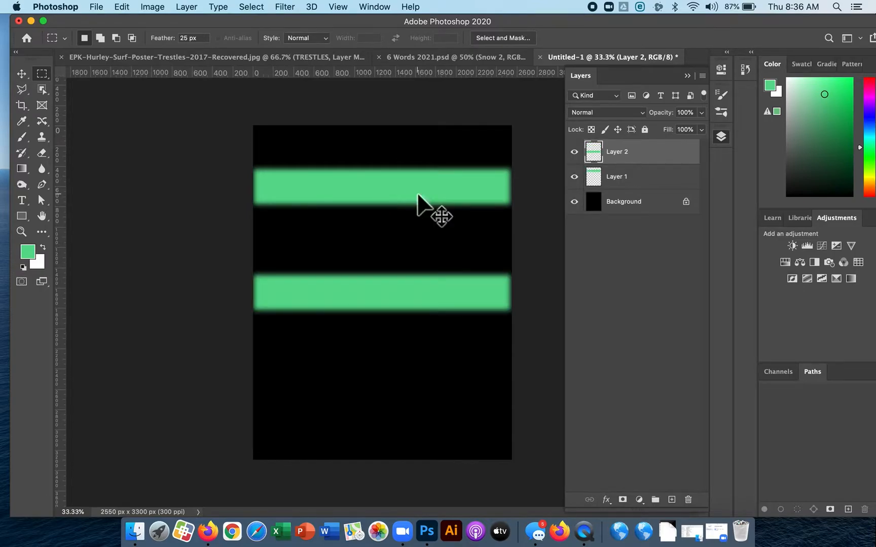
key("super+v")
key("super+v")
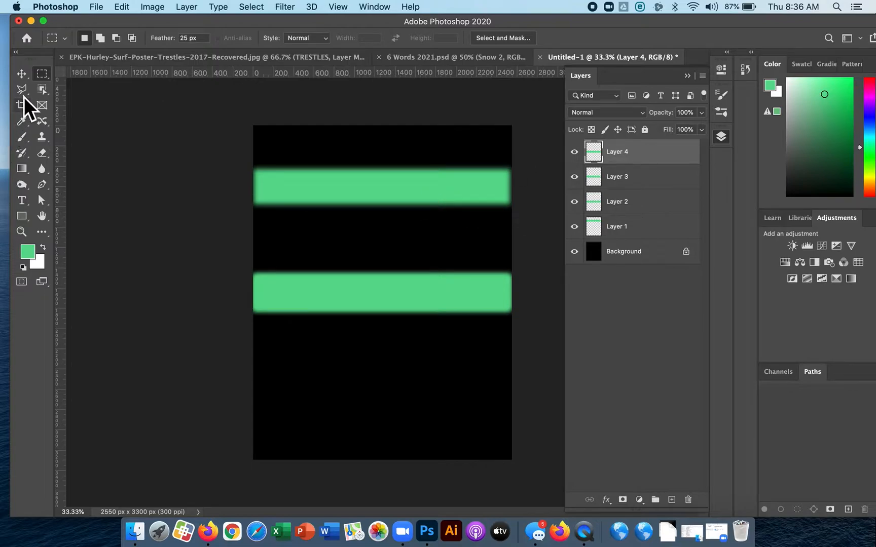
Set the Move tool's auto-select to Layer, then move one pasted stripe up above the middle one and another down near the page's lower edge.
left_click(28, 78)
left_click(143, 38)
left_click(151, 47)
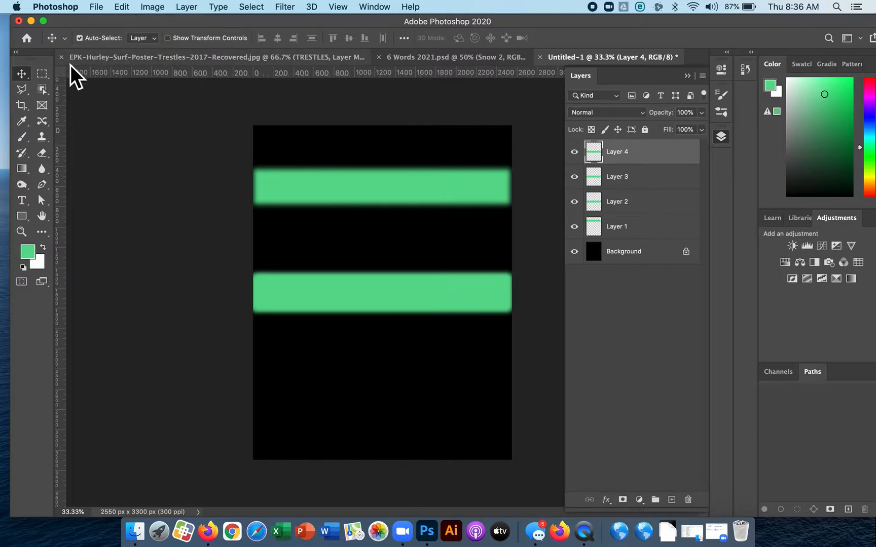
mouse_move(327, 199)
left_mouse_down()
mouse_move(326, 225)
mouse_move(324, 181)
left_mouse_up()
left_click_drag(356, 282, 356, 247)
left_click_drag(358, 282, 332, 400)
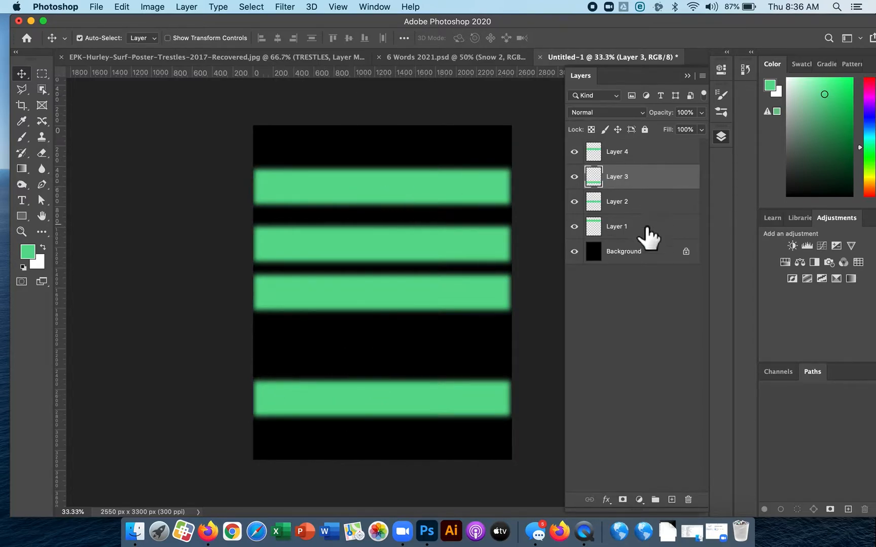
Distribute the four green stripe layers evenly by their vertical centers and merge them into a single layer.
left_click(642, 153)
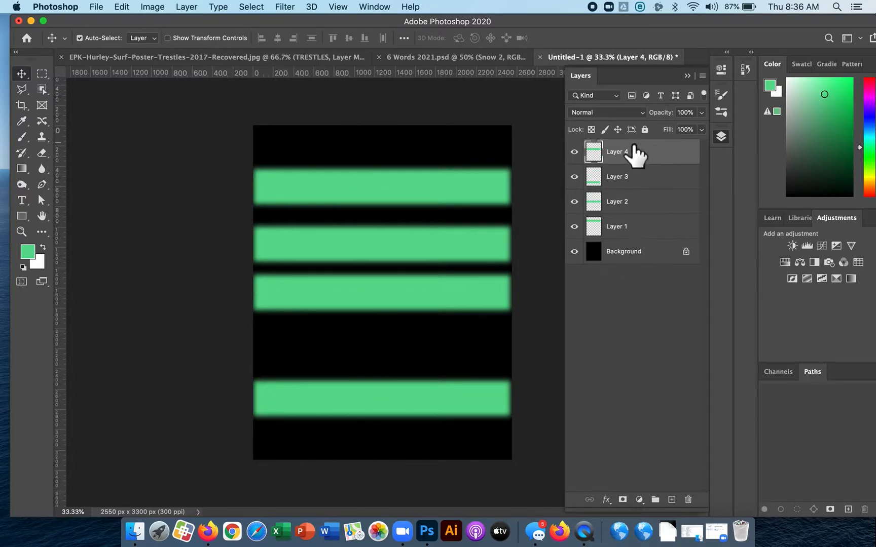
left_click(641, 185, "shift")
left_click(643, 207, "shift")
left_click(642, 218, "shift")
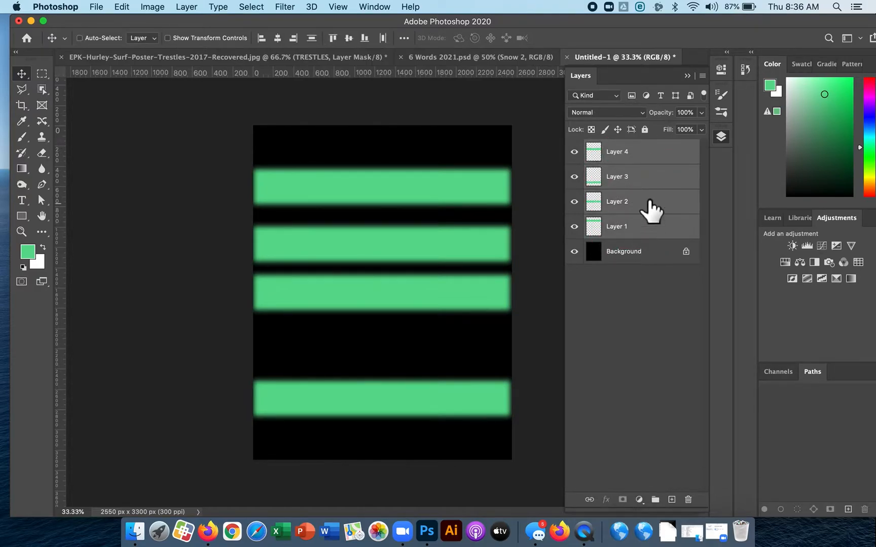
left_click(648, 158)
left_click(650, 235, "shift")
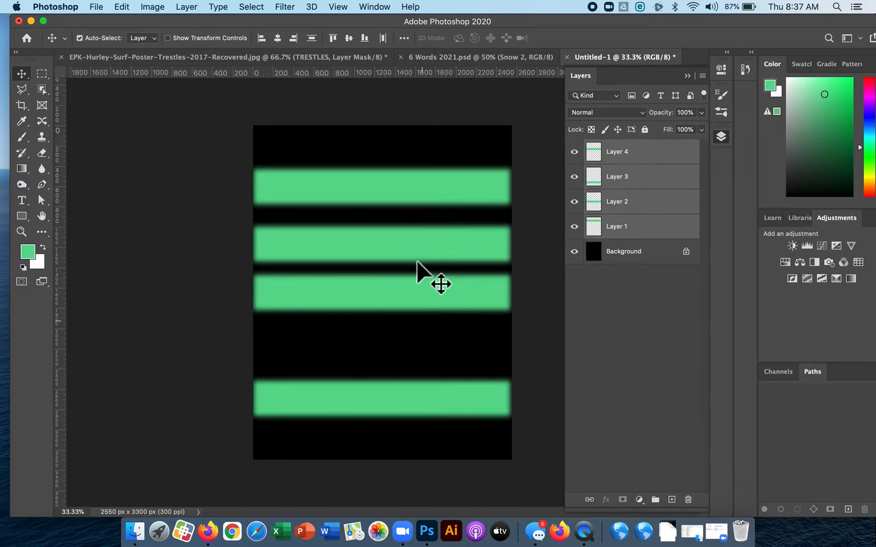
left_click(408, 40)
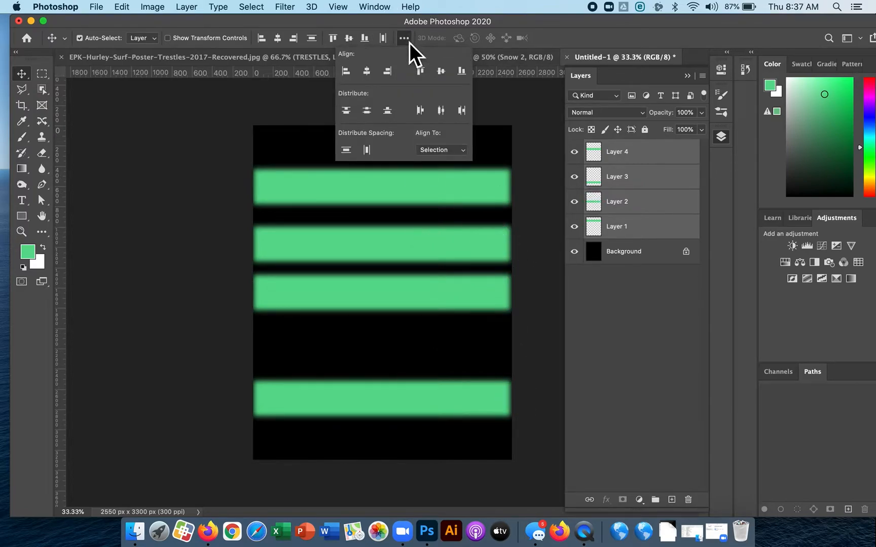
left_click(408, 42)
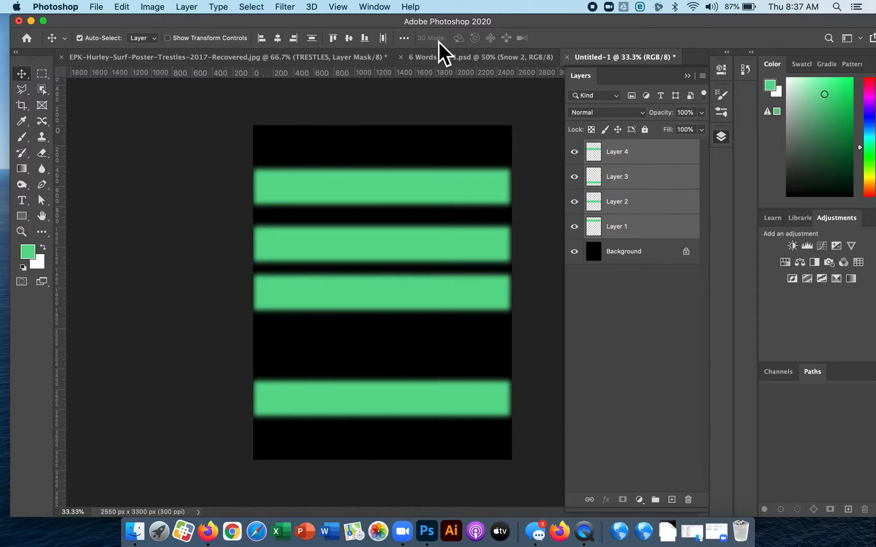
left_click(410, 42)
left_click(410, 42)
left_click(404, 38)
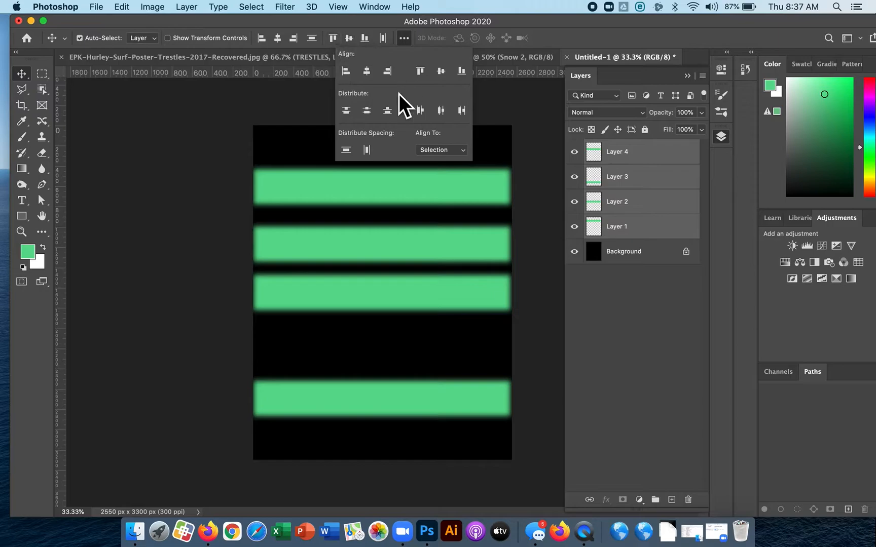
left_click(369, 114)
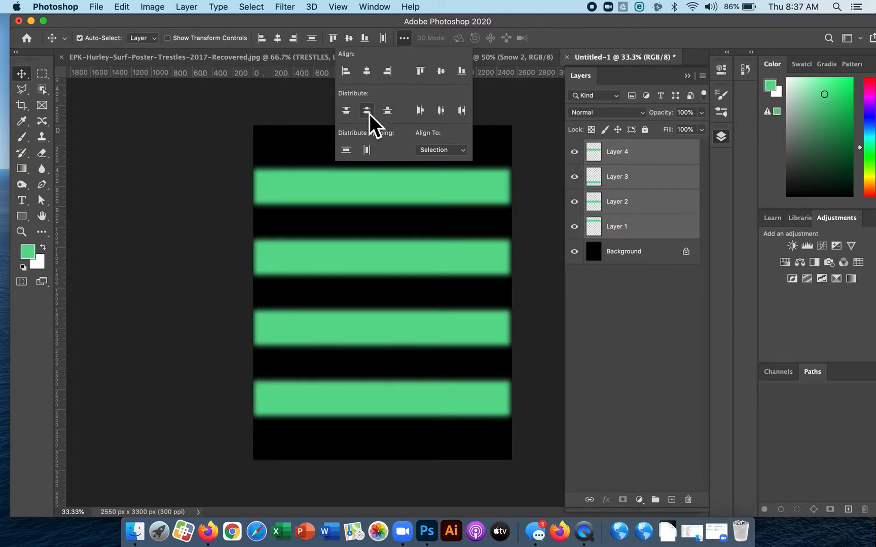
left_click(409, 40)
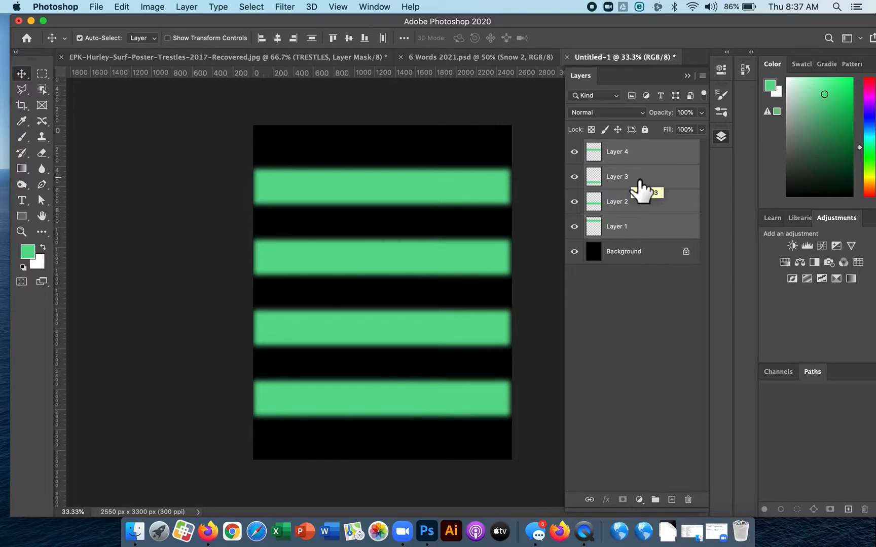
left_click(191, 6)
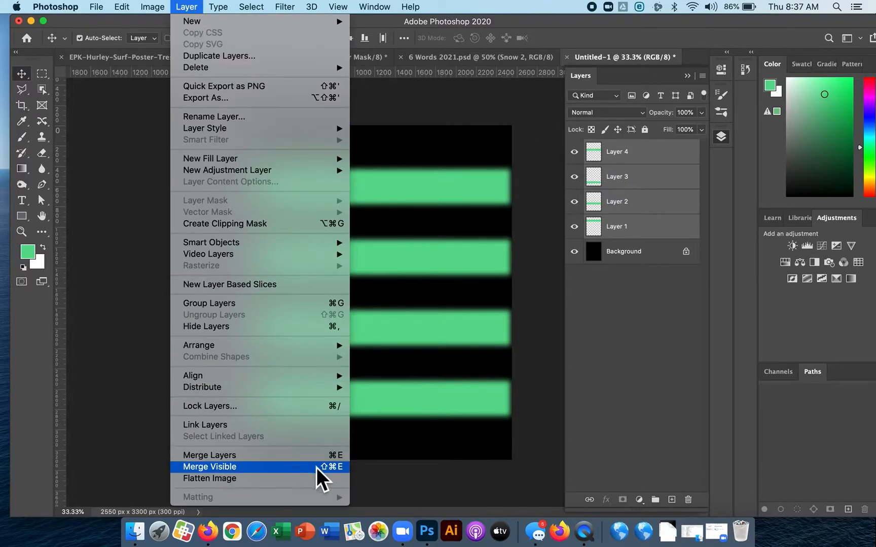
left_click(331, 459)
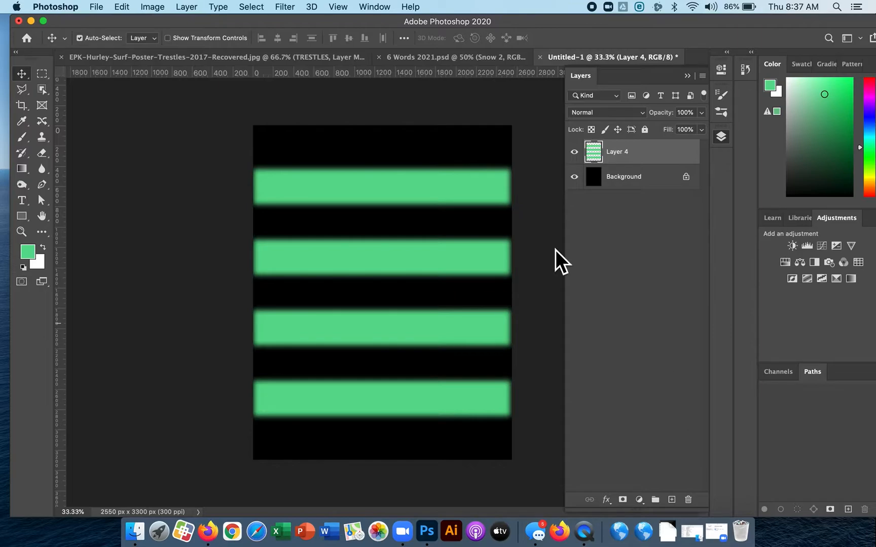
Set the text colour of the Type tool to white.
left_click(24, 201)
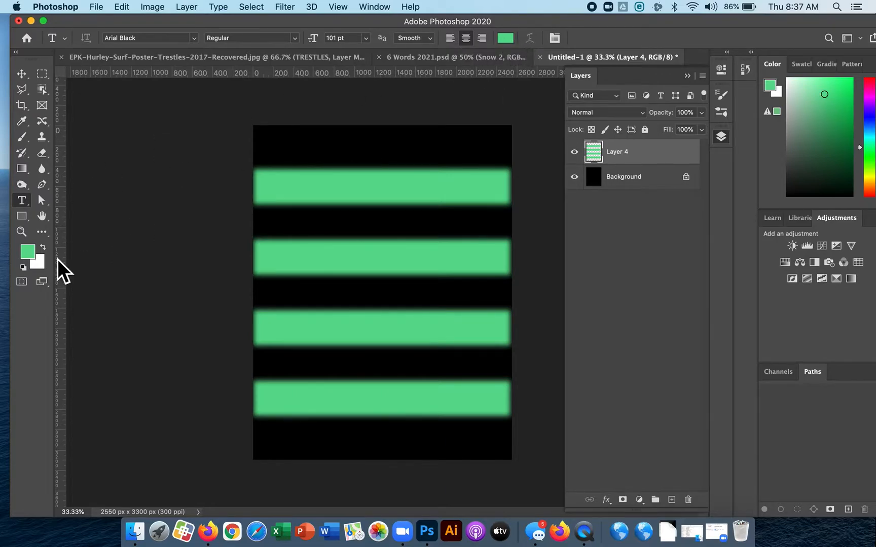
left_click(509, 38)
left_click_drag(476, 56, 441, 48)
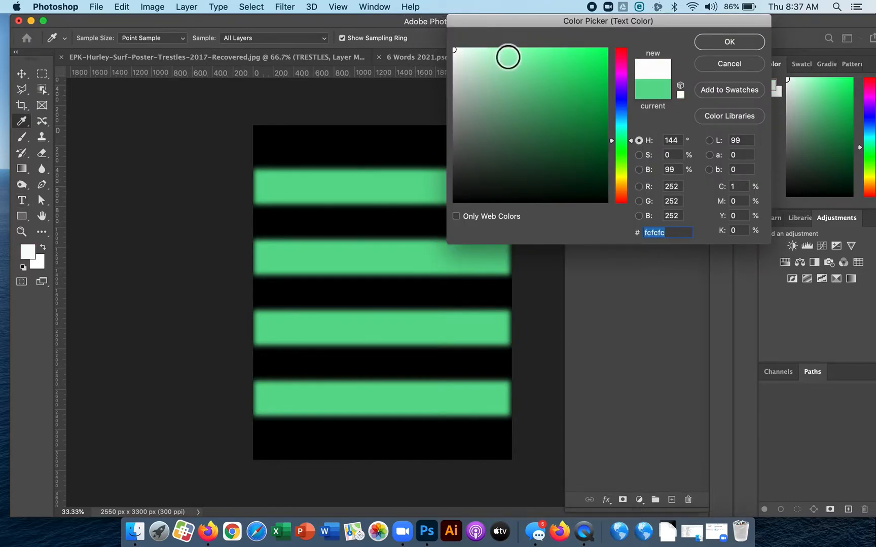
left_click(739, 49)
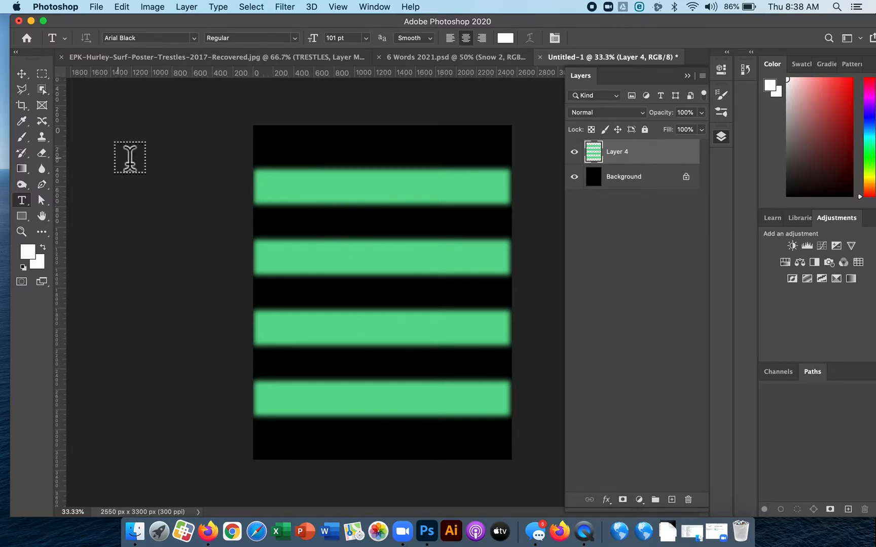
Add the word "Snow" as a 101 pt Arial Black text layer and move it onto the uppermost green stripe.
left_click(330, 212)
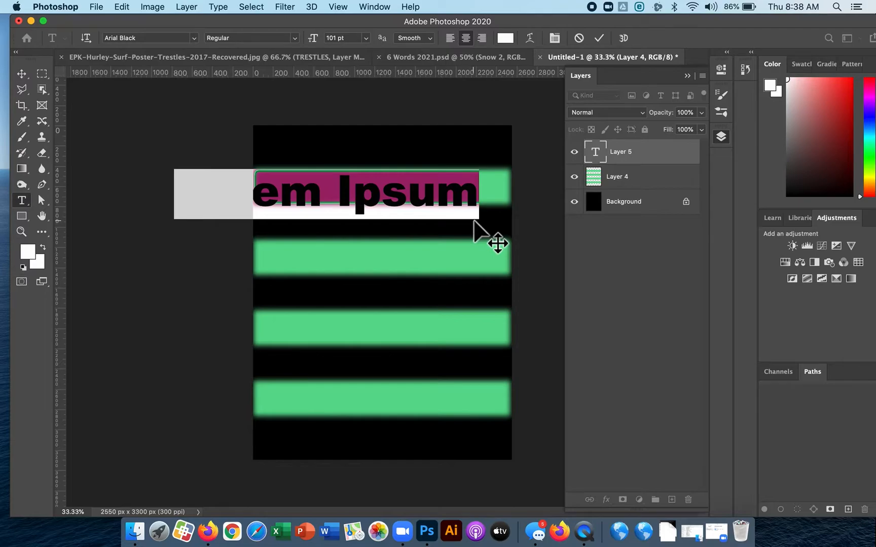
type("Snow")
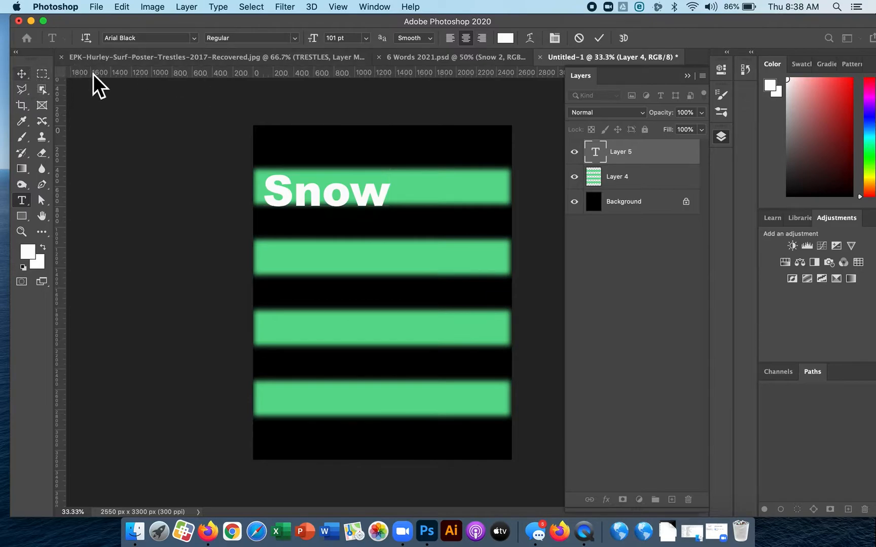
left_click(21, 73)
left_click_drag(349, 187, 395, 192)
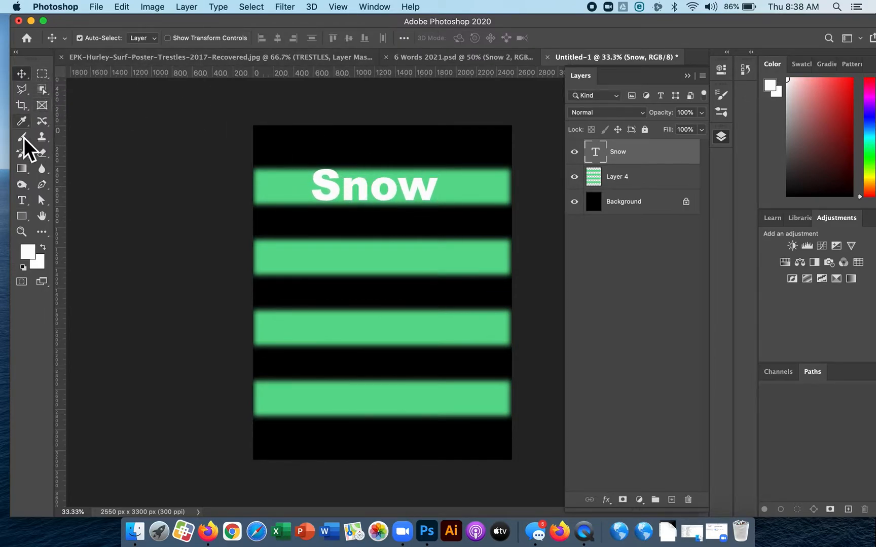
left_click(23, 189)
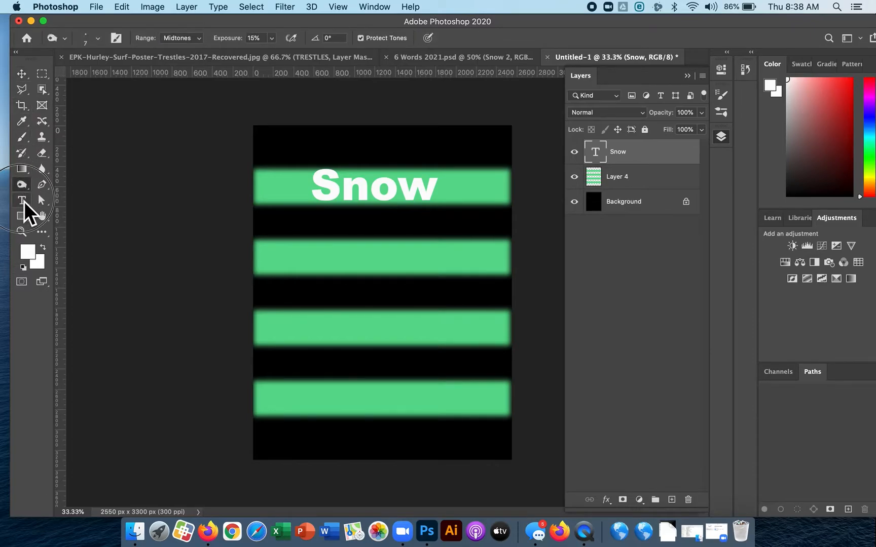
left_click(22, 201)
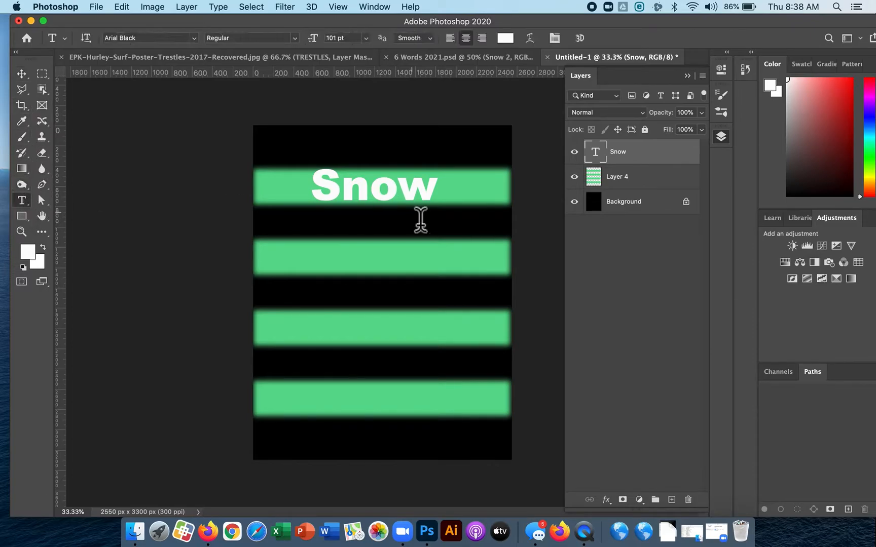
left_click(323, 263)
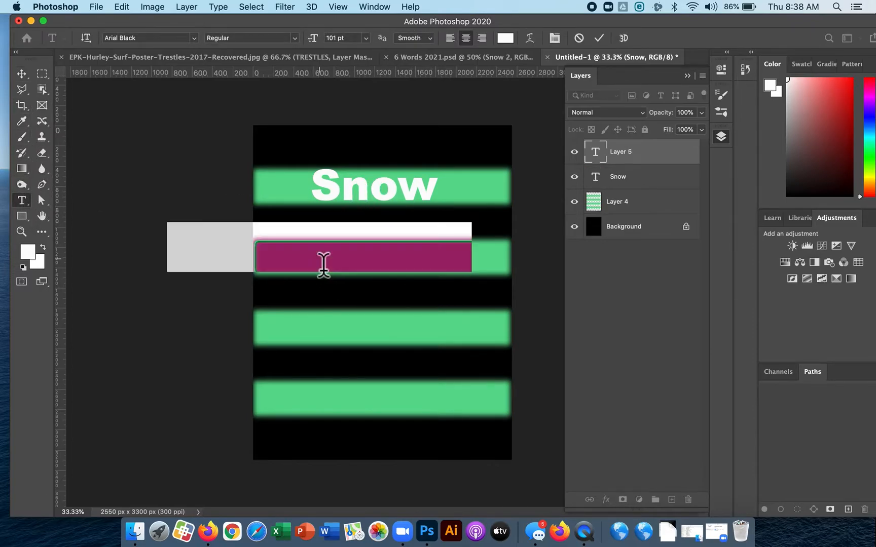
left_click(486, 247)
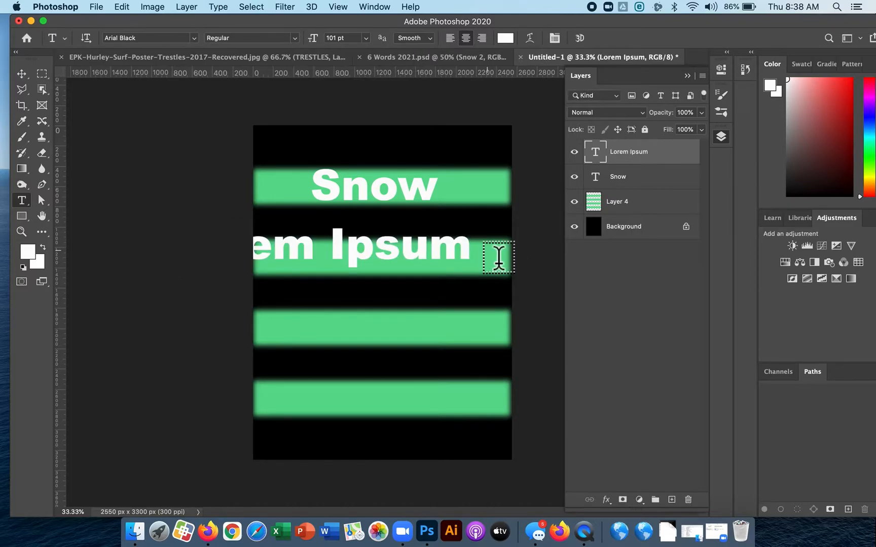
key("super+z")
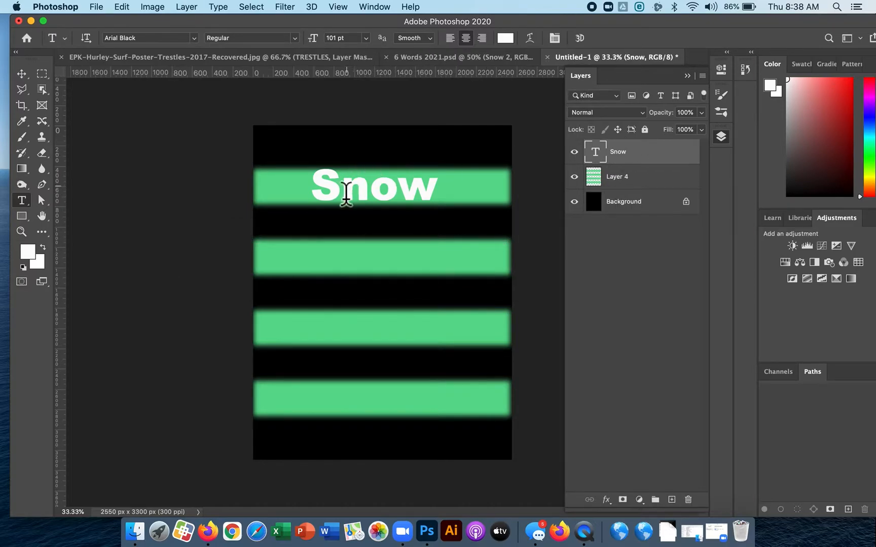
Select the single letter n and then the whole word within the Snow text.
left_click(319, 196)
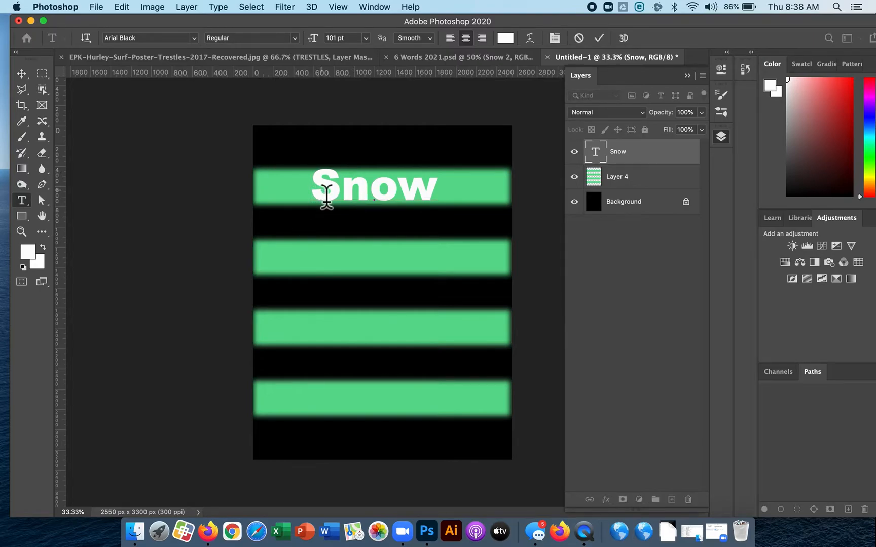
left_click(351, 198)
left_click(374, 198)
left_click_drag(375, 198, 354, 195)
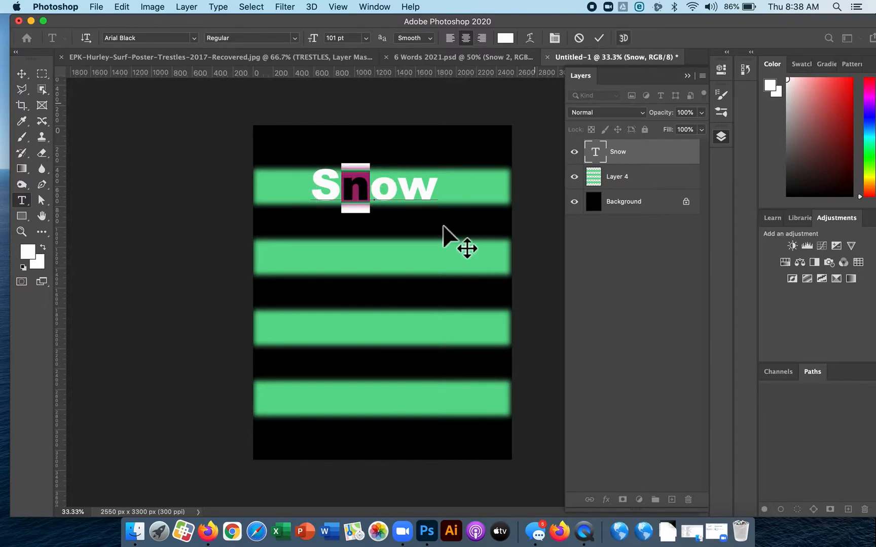
left_click_drag(442, 190, 323, 192)
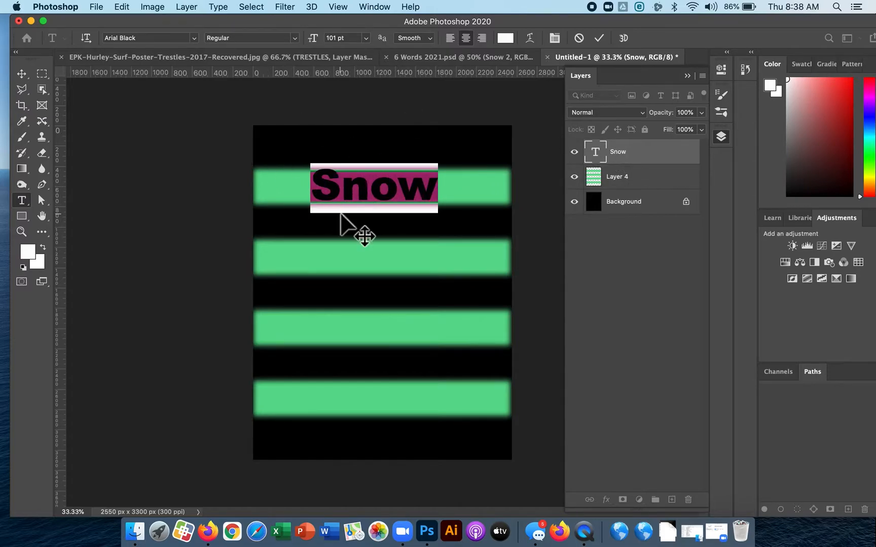
left_click(22, 74)
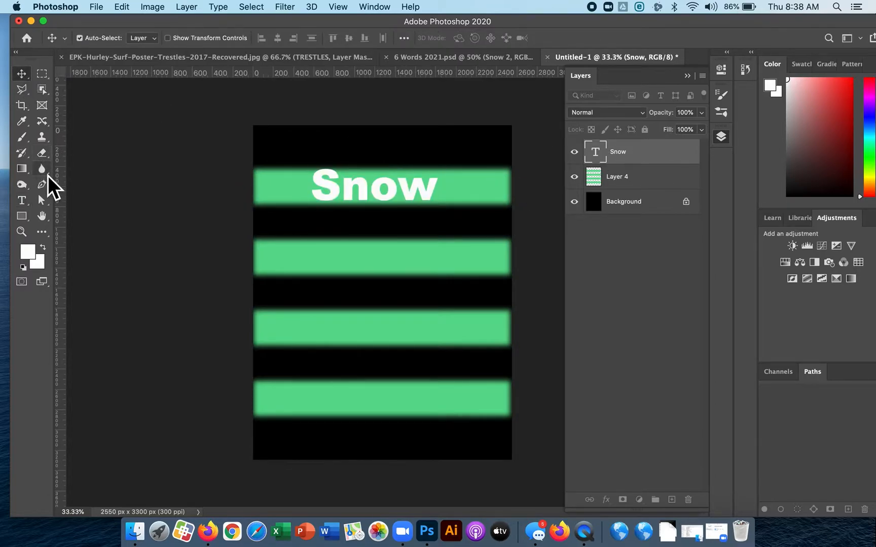
Set the font size of the Snow text to 116 pt.
left_click(26, 200)
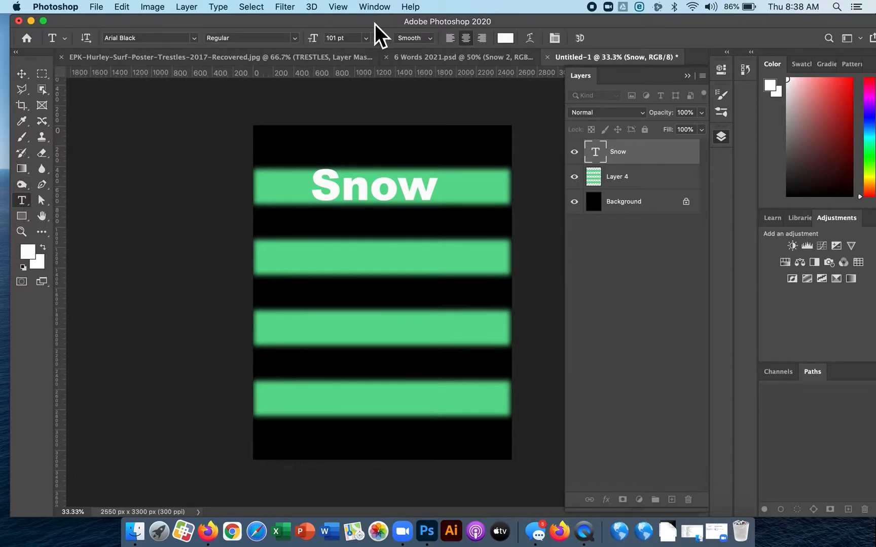
left_click_drag(318, 42, 327, 43)
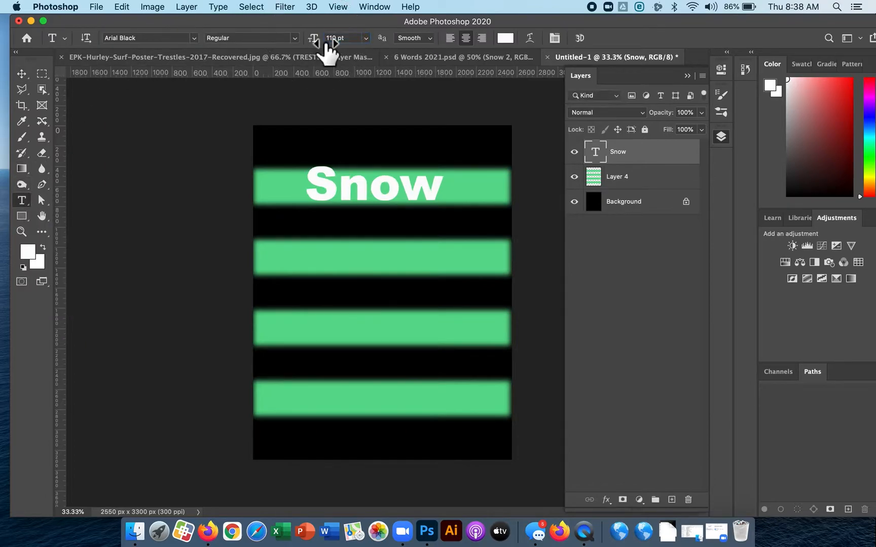
left_click(300, 184)
left_click_drag(317, 44, 321, 43)
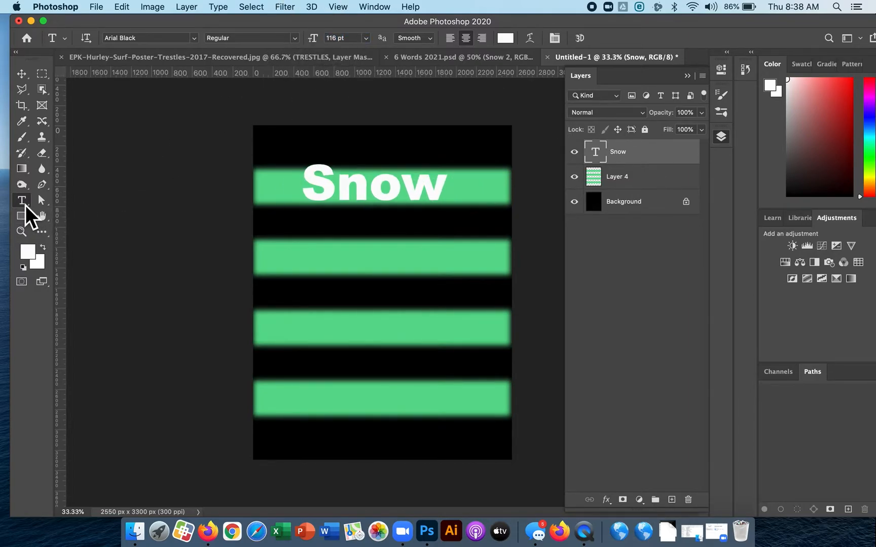
Warp the Snow text with the Arc style at a horizontal bend of +27%.
left_click(534, 43)
left_click_drag(445, 195, 570, 266)
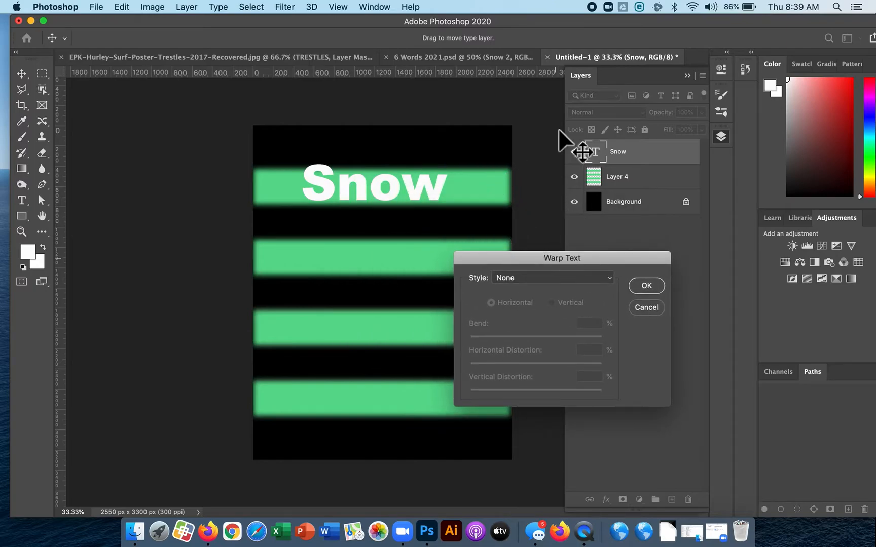
left_click(579, 275)
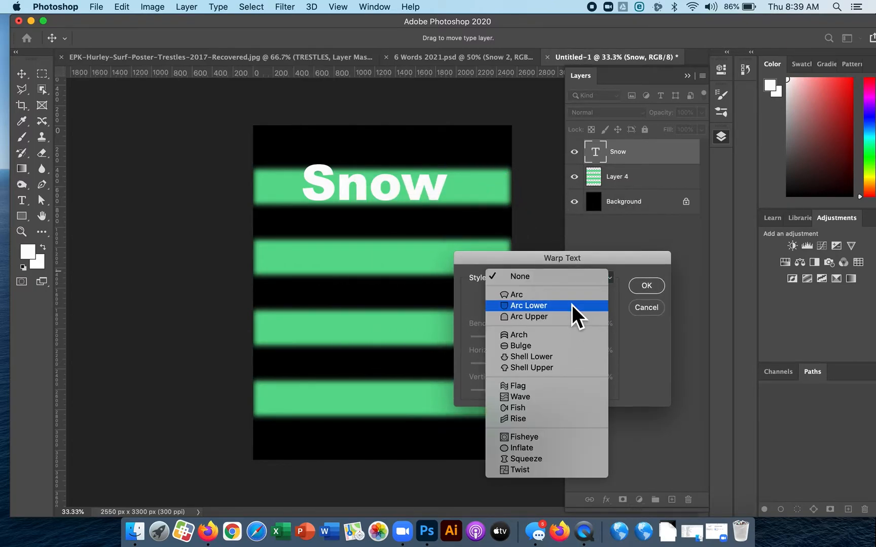
left_click(573, 296)
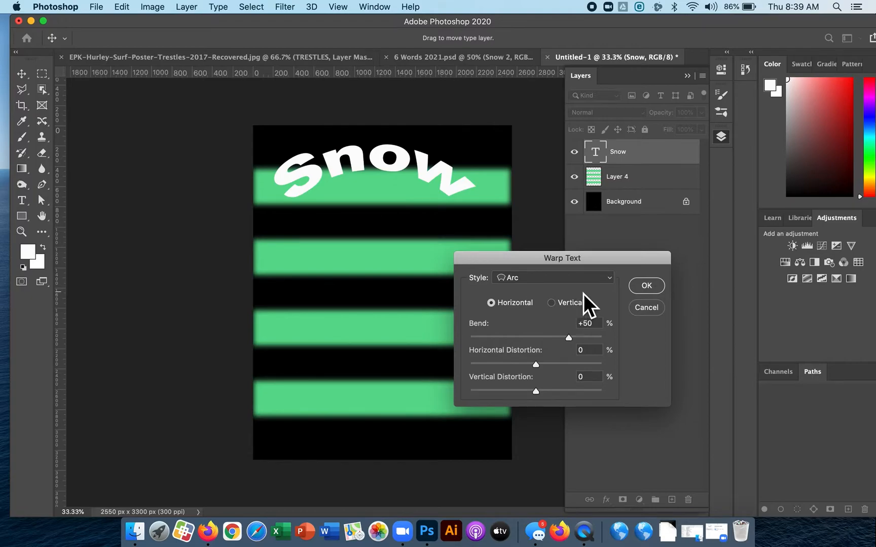
left_click_drag(568, 341, 556, 340)
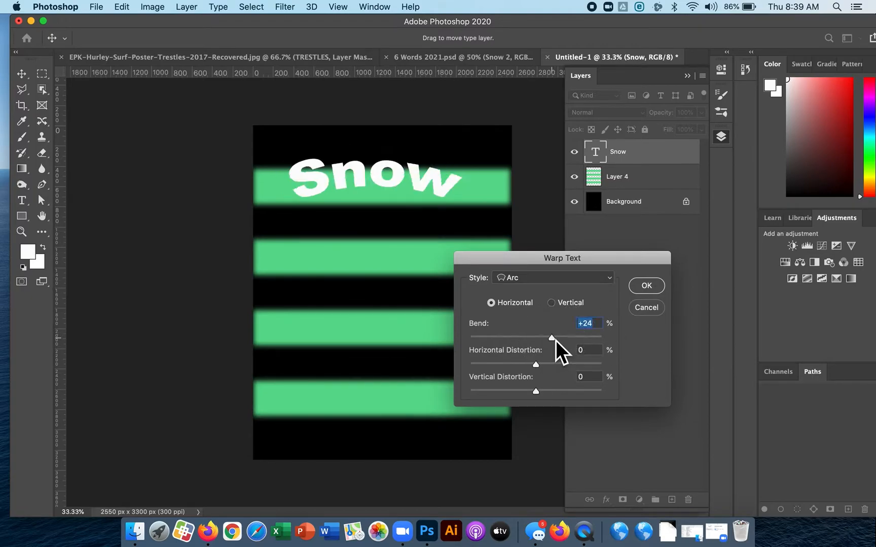
left_click(648, 287)
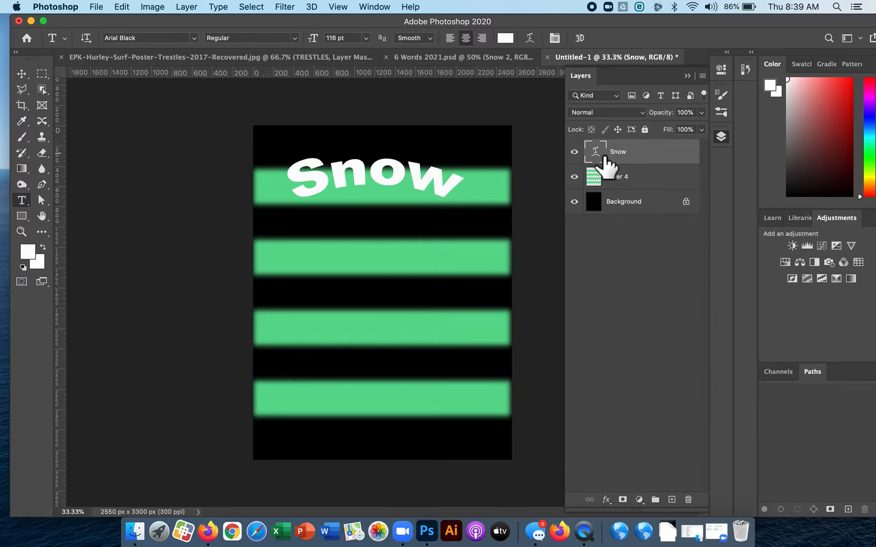
Try a gentler Arc bend on the Snow text, then set its warp style to None.
left_click(533, 40)
mouse_move(547, 338)
left_mouse_down()
mouse_move(514, 339)
mouse_move(545, 339)
left_mouse_up()
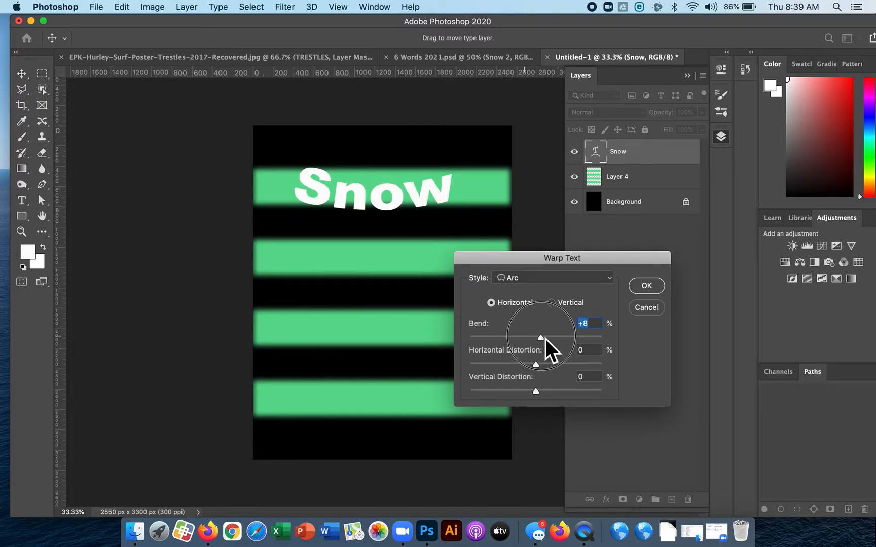
left_click(555, 273)
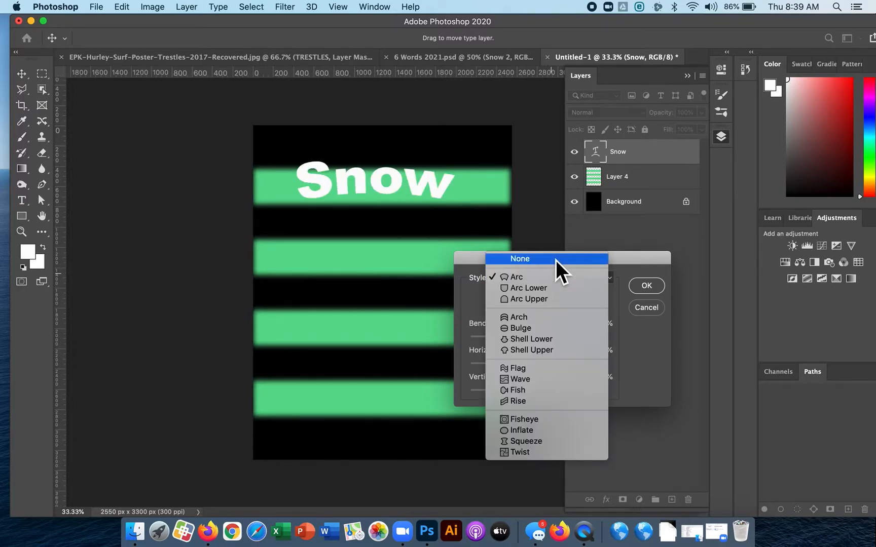
left_click(556, 260)
left_click(652, 287)
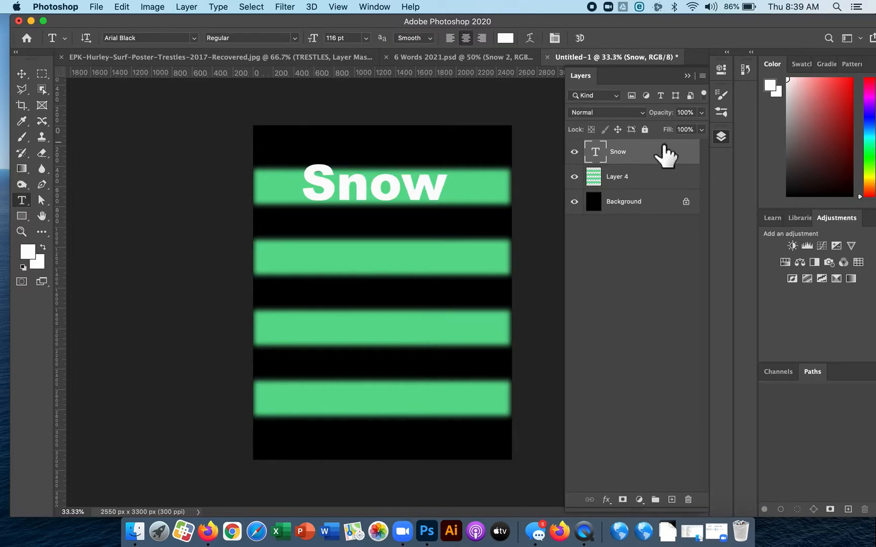
Set the tracking of the Snow text to 40 and centre the word horizontally on the uppermost stripe.
left_click(557, 41)
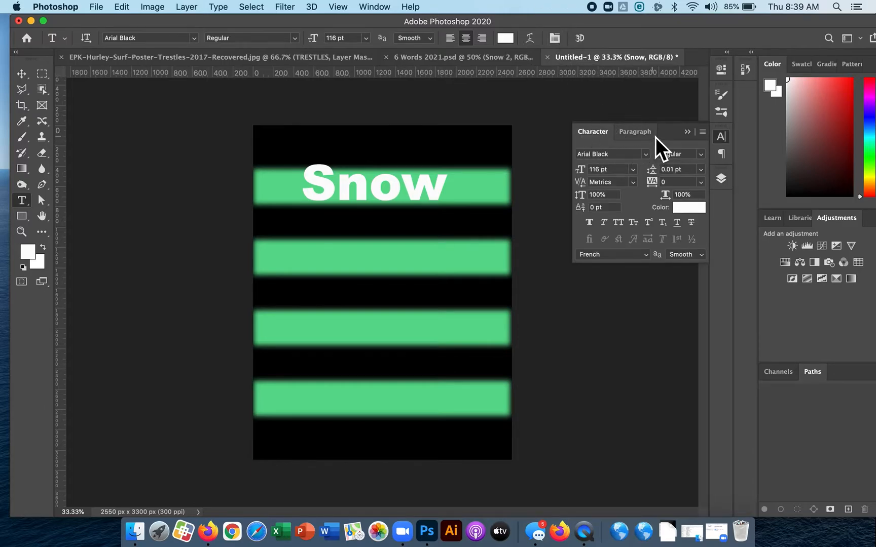
left_click_drag(649, 180, 483, 189)
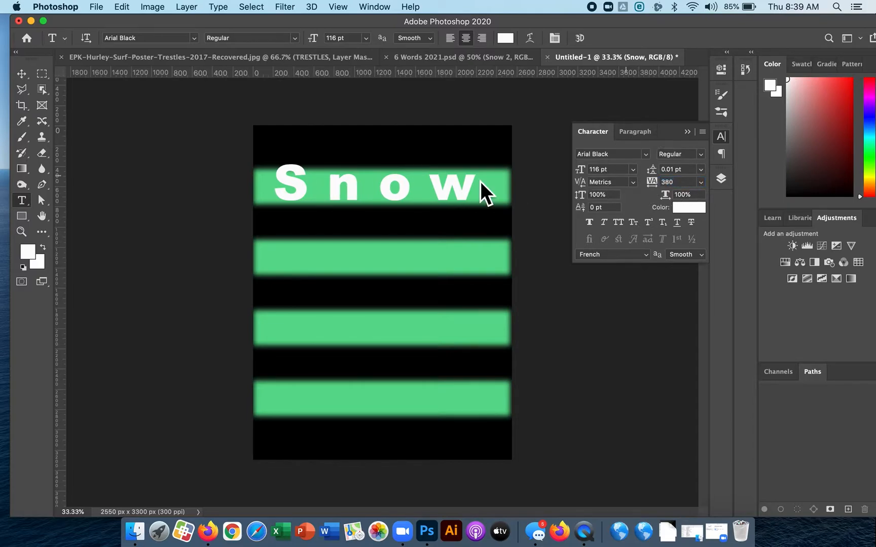
left_click(652, 183)
left_click_drag(650, 183, 660, 174)
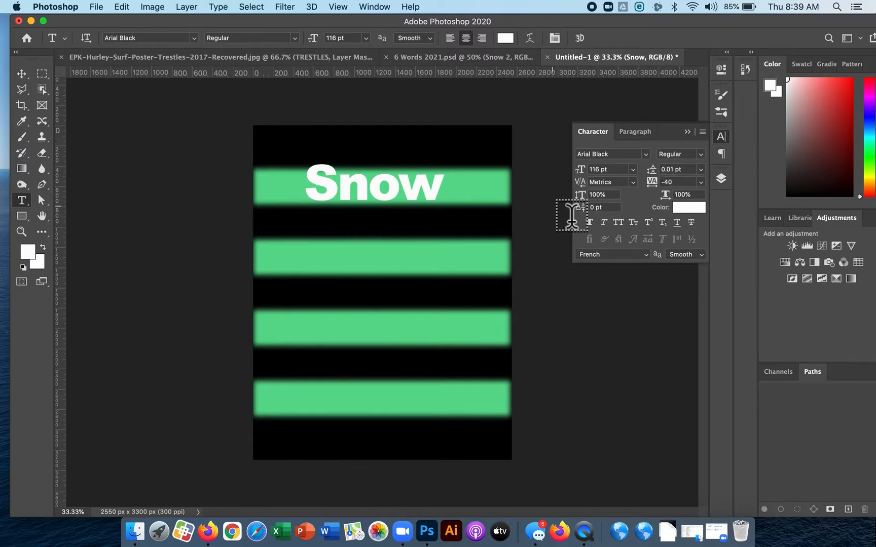
left_click_drag(658, 188, 654, 187)
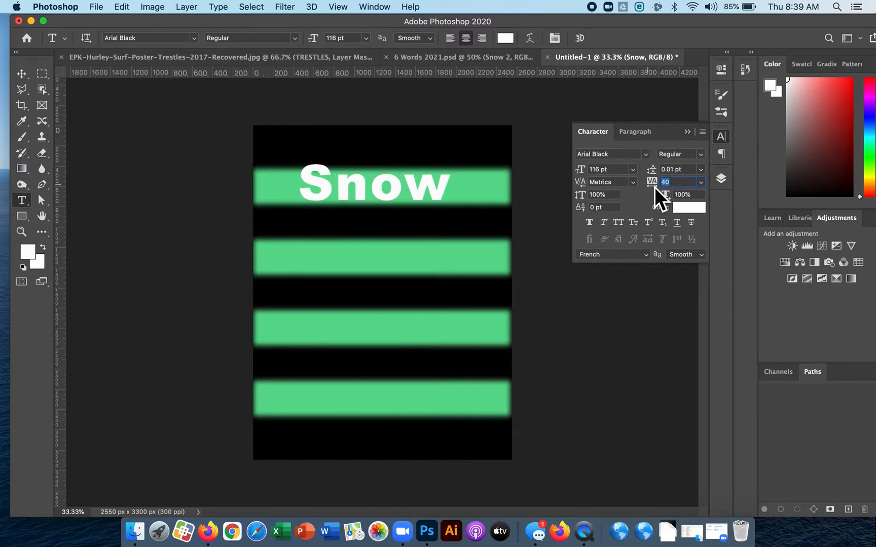
left_click(690, 133)
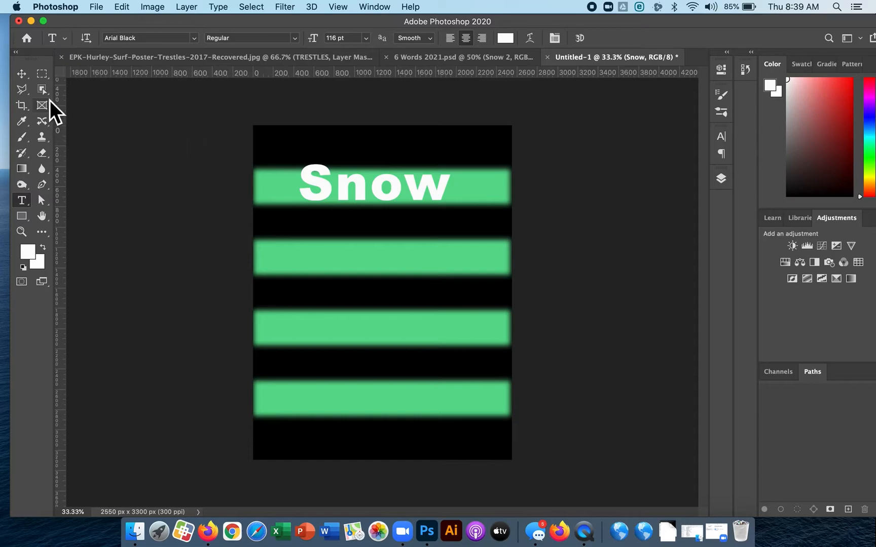
left_click(21, 73)
left_click_drag(416, 197, 428, 195)
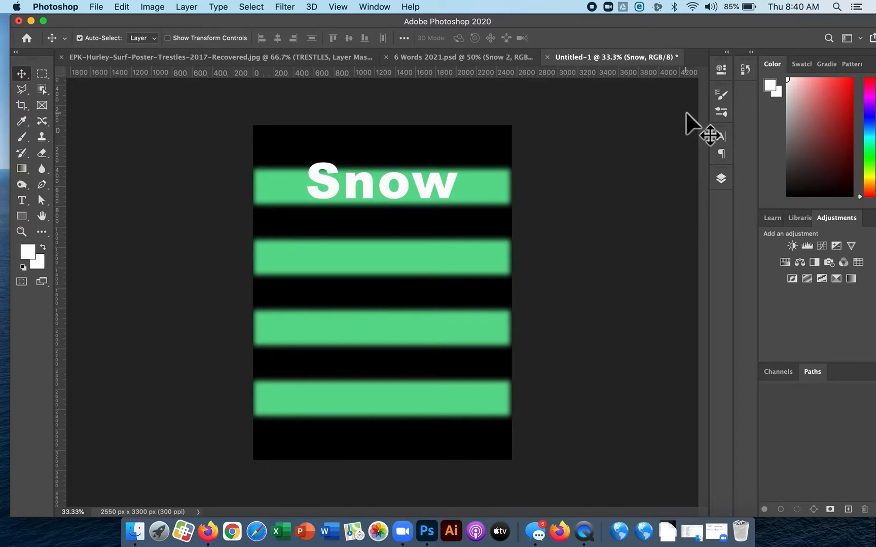
Add a Stroke effect to the Snow text layer with a size of 38 px and the position set to Outside.
left_click(723, 180)
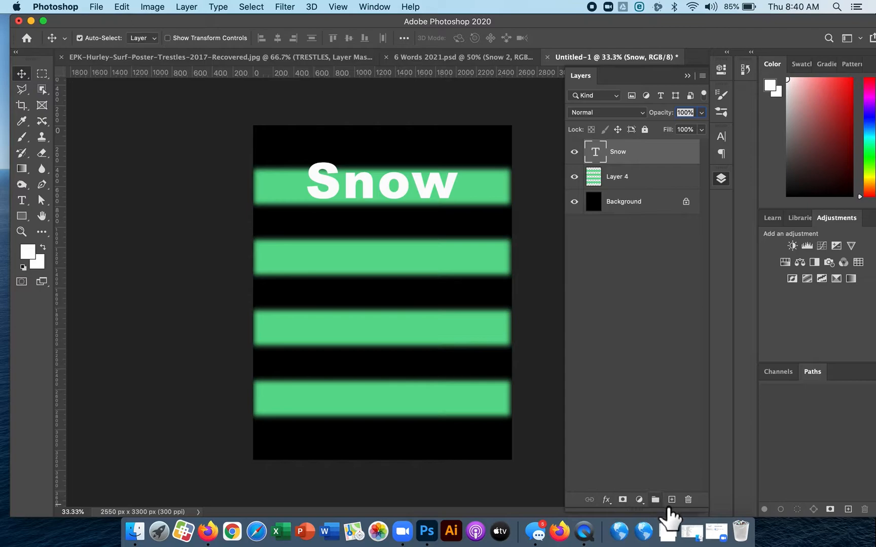
left_click_drag(666, 510, 686, 284)
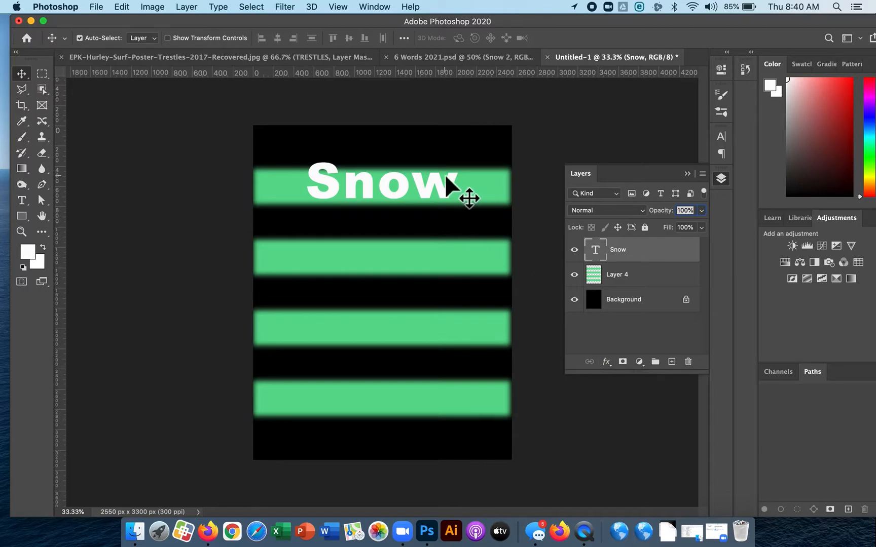
left_click(608, 363)
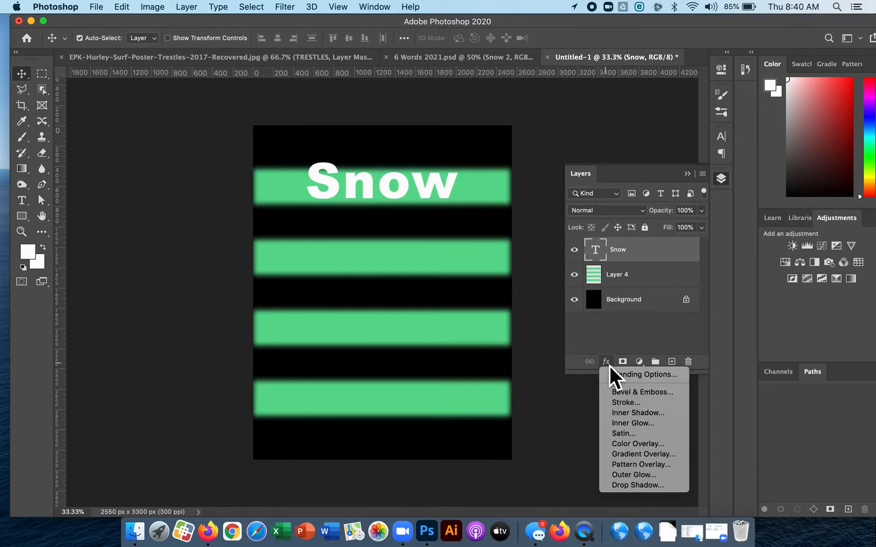
left_click(618, 402)
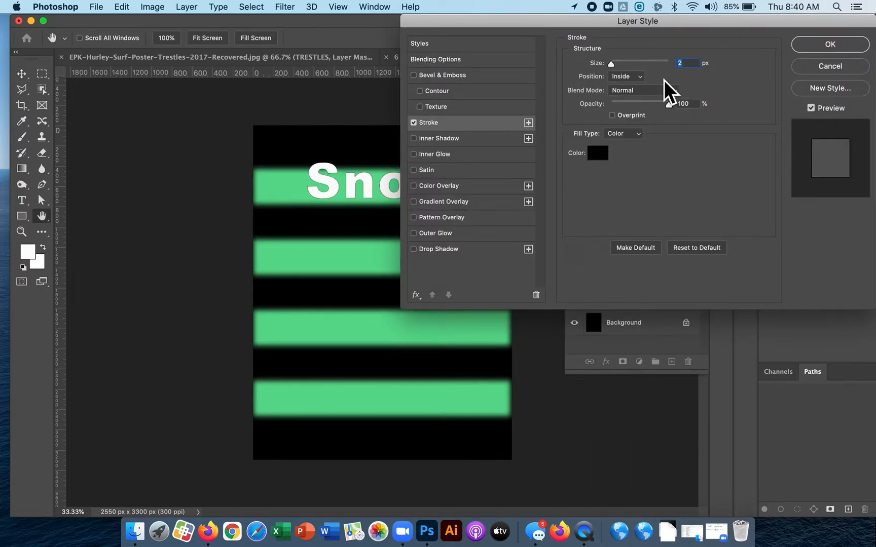
left_click_drag(628, 26, 622, 223)
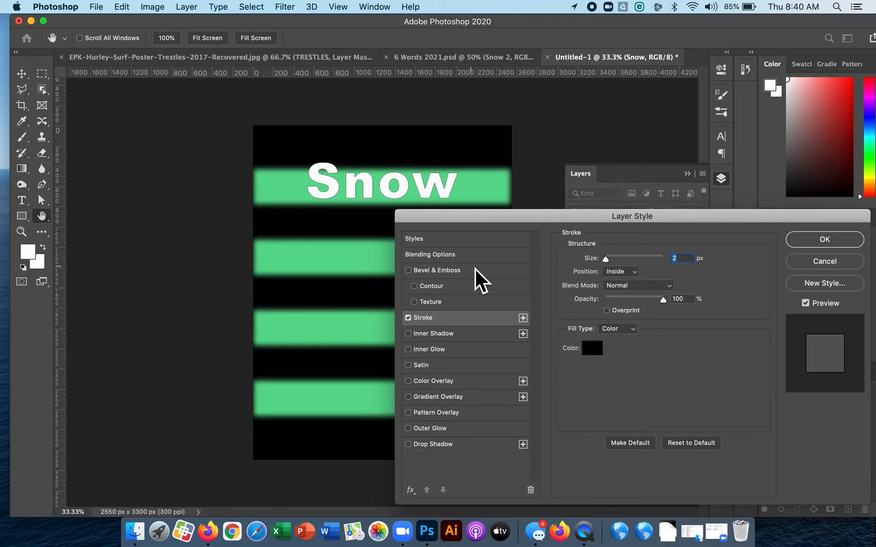
mouse_move(606, 259)
left_mouse_down()
mouse_move(624, 262)
mouse_move(617, 263)
left_mouse_up()
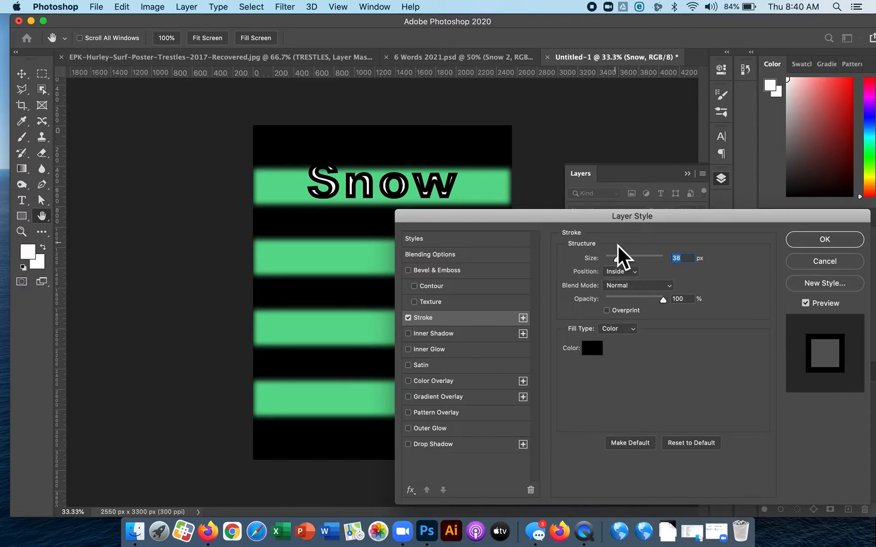
left_click(632, 273)
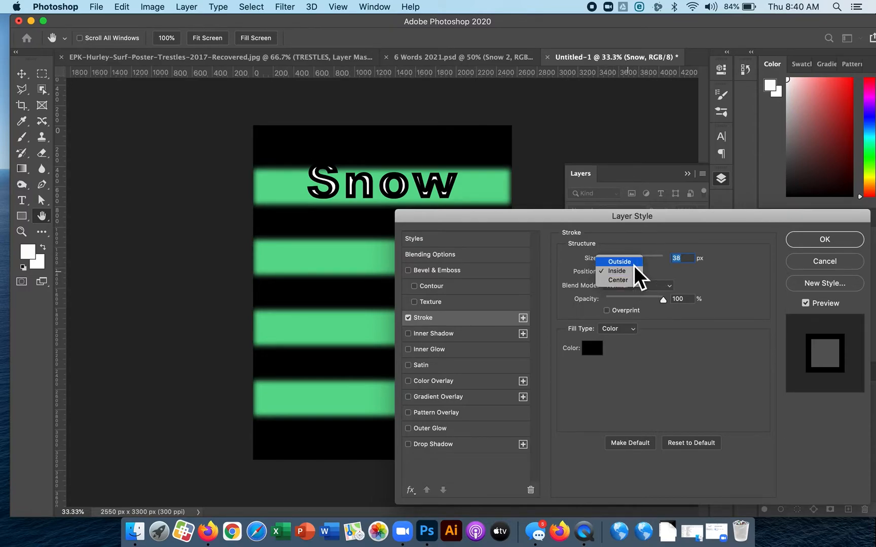
left_click(633, 266)
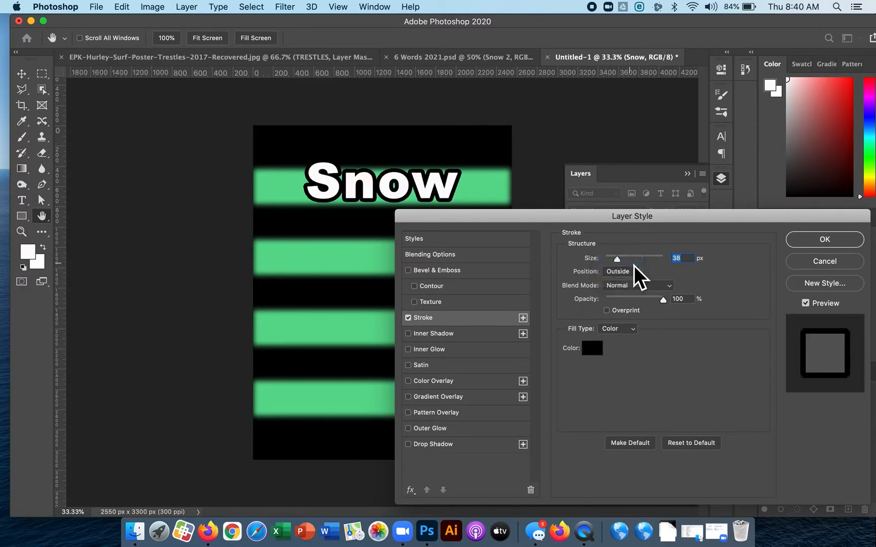
Set the Snow text's stroke colour to light grey #cccaca.
left_click(592, 353)
left_click(490, 69)
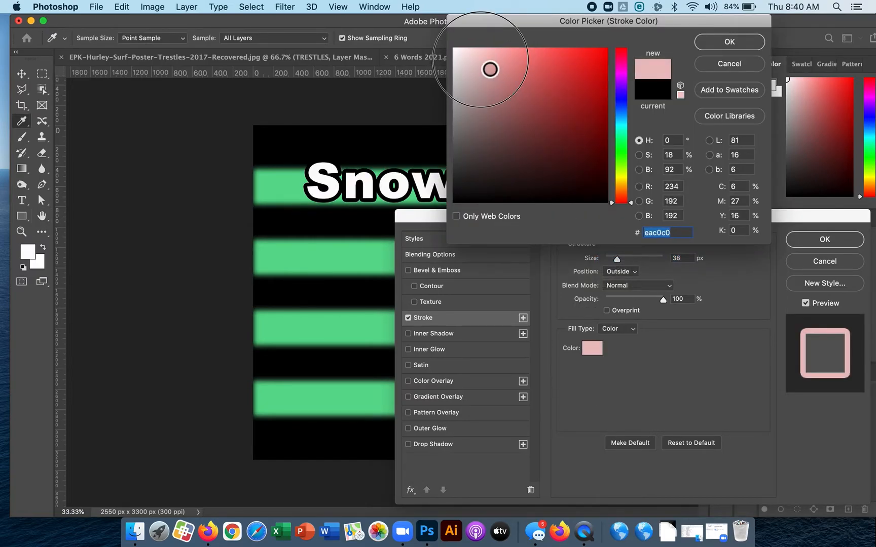
left_click_drag(490, 69, 467, 105)
left_click_drag(463, 104, 464, 86)
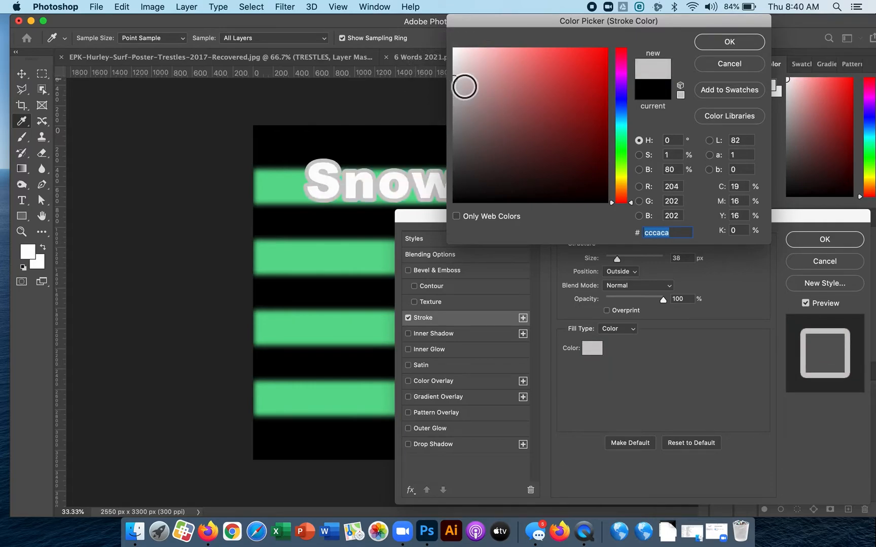
left_click(719, 42)
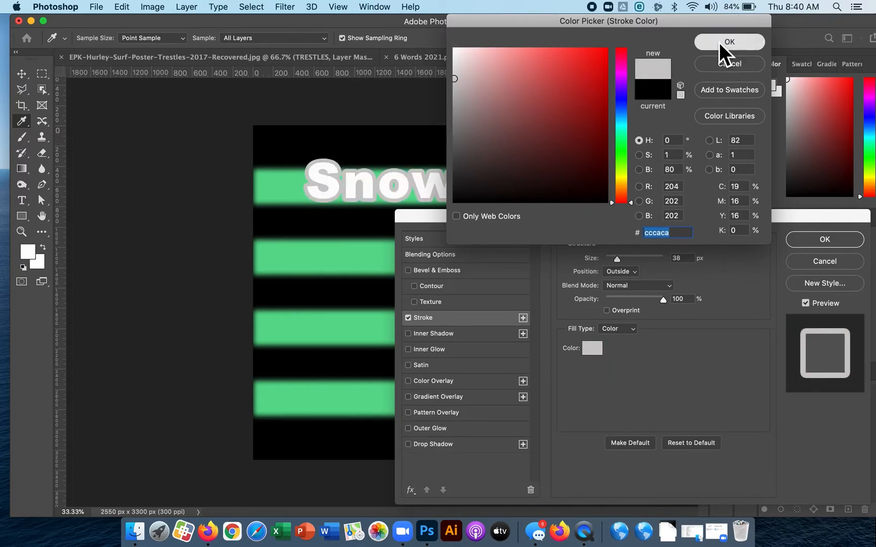
Change the stroke's fill type to a Gradient running from grey #959191 to white.
left_click(618, 328)
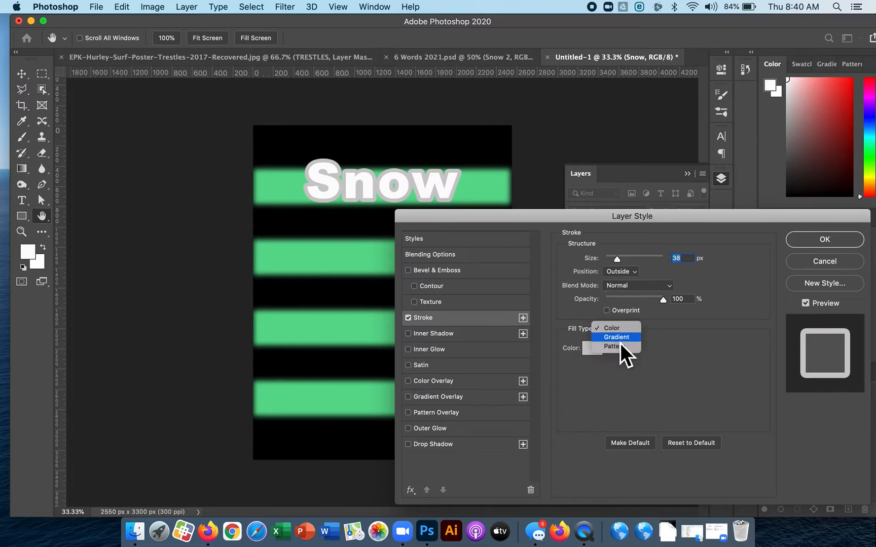
left_click(620, 344)
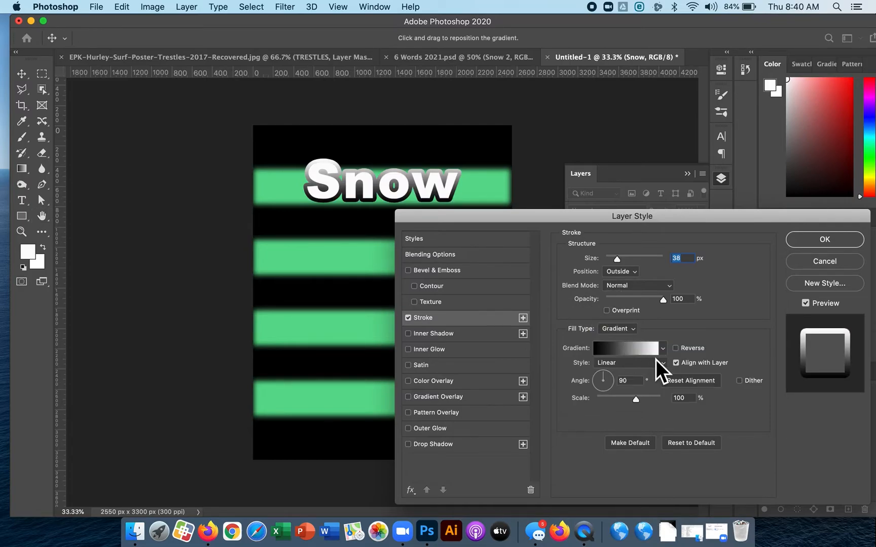
left_click(620, 352)
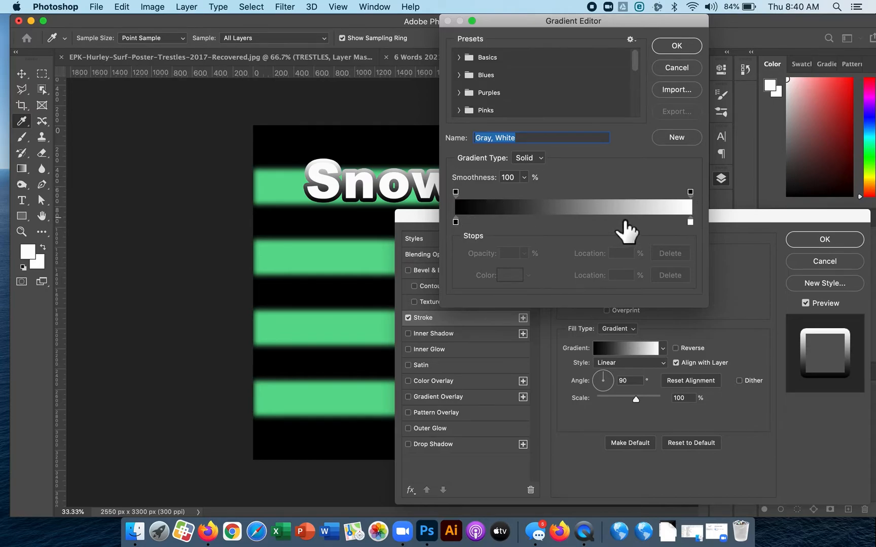
left_click(620, 221)
left_click_drag(620, 222, 458, 223)
double_click(458, 223)
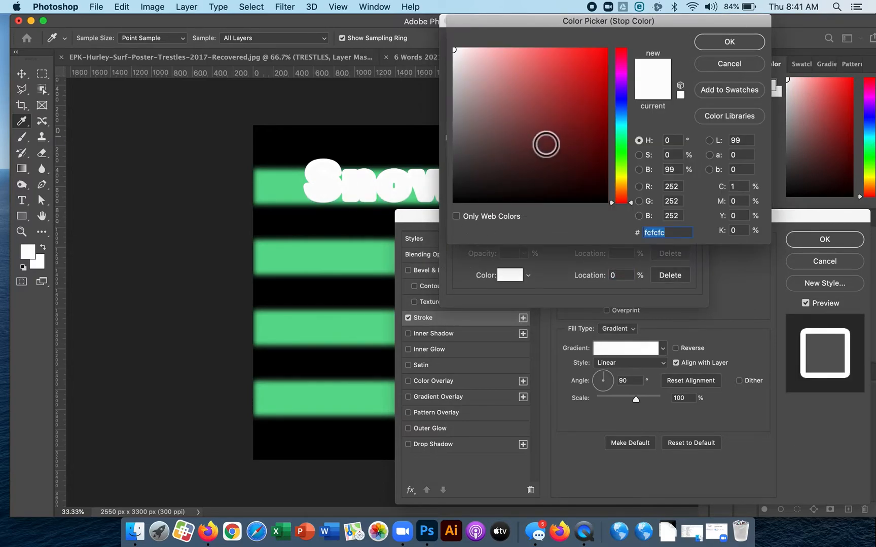
left_click(454, 116)
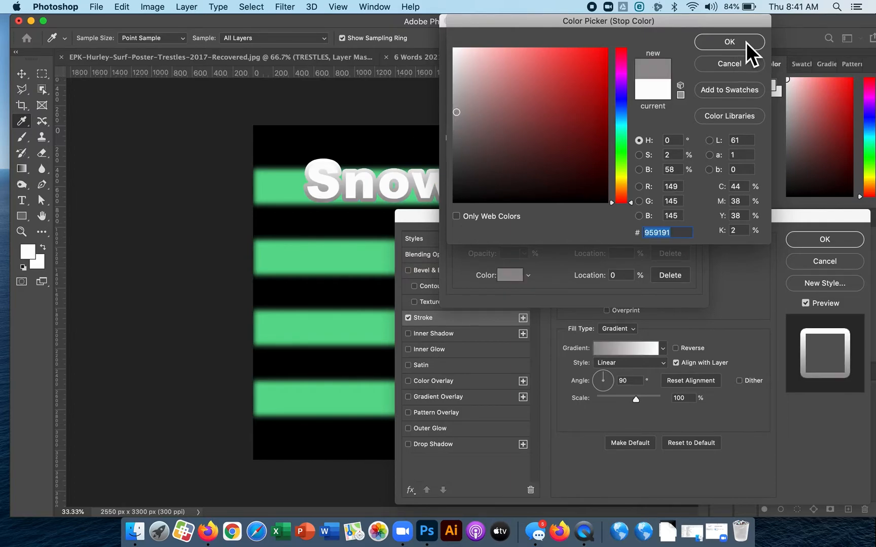
left_click(729, 42)
left_click_drag(520, 30, 572, 80)
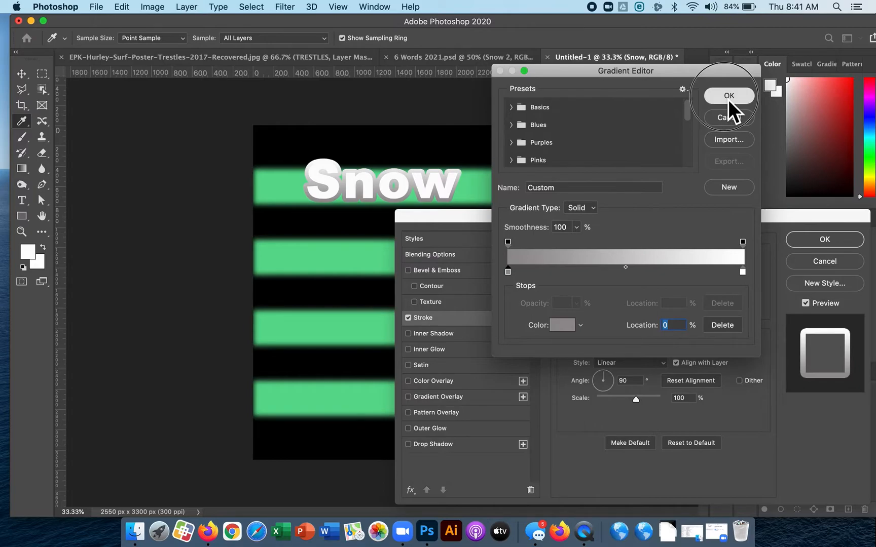
left_click(728, 99)
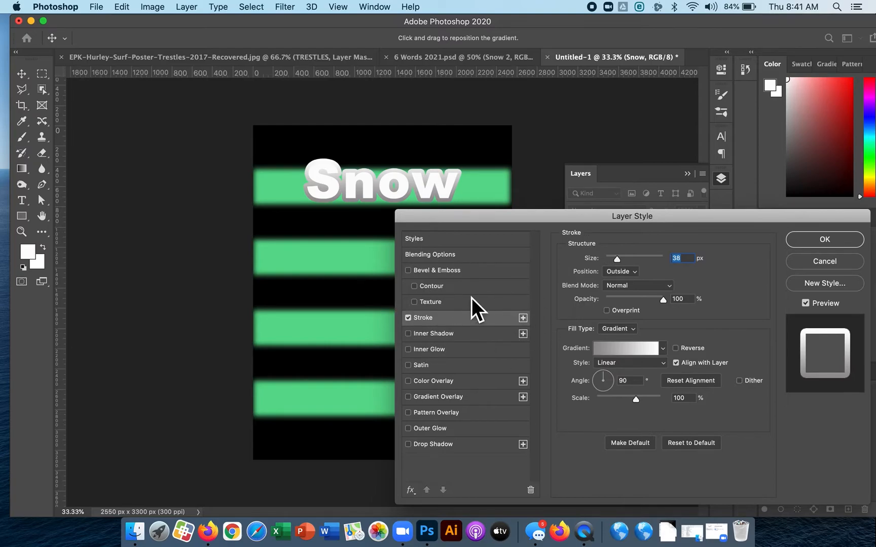
Try Bevel & Emboss on the Snow text with 178% depth, 21 px size and 3 px soften.
left_click(437, 273)
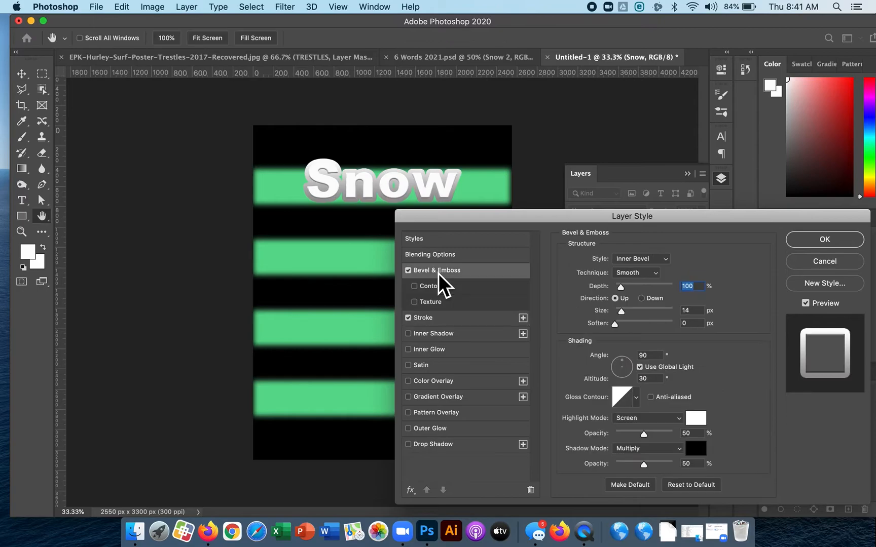
left_click(624, 287)
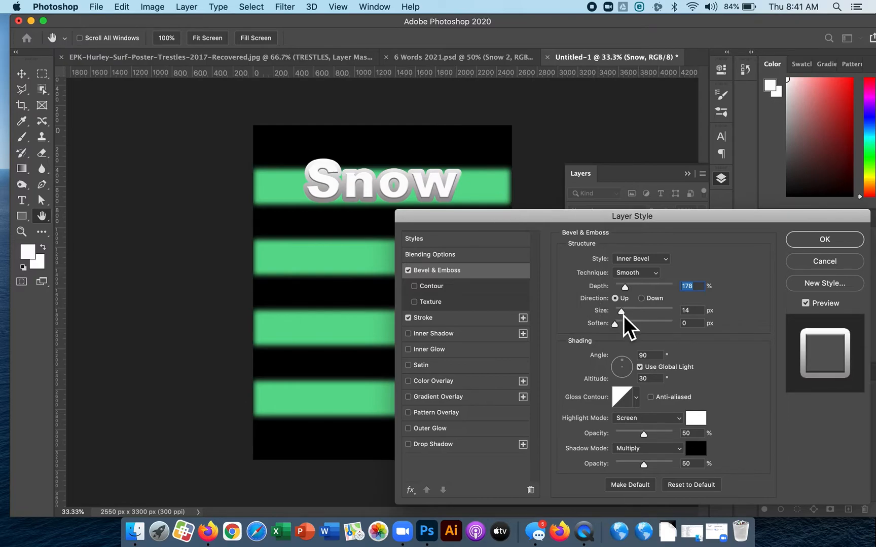
left_click(622, 311)
left_click(622, 324)
left_click(625, 324)
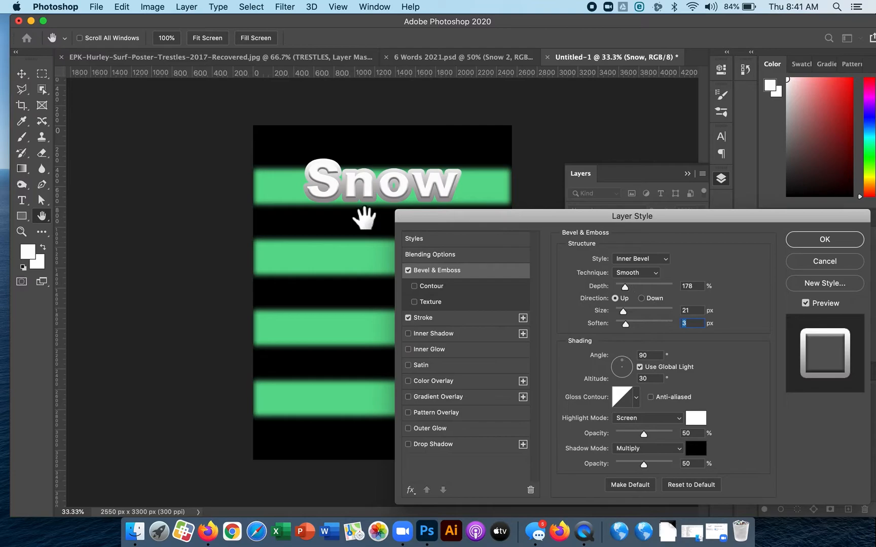
Try a bevel size of 0 px, then turn Bevel & Emboss off and apply the Snow layer style.
key("super+plus")
key("super+plus")
key("super+plus")
scroll(364, 216, "up", 6)
scroll(363, 216, "down", 3)
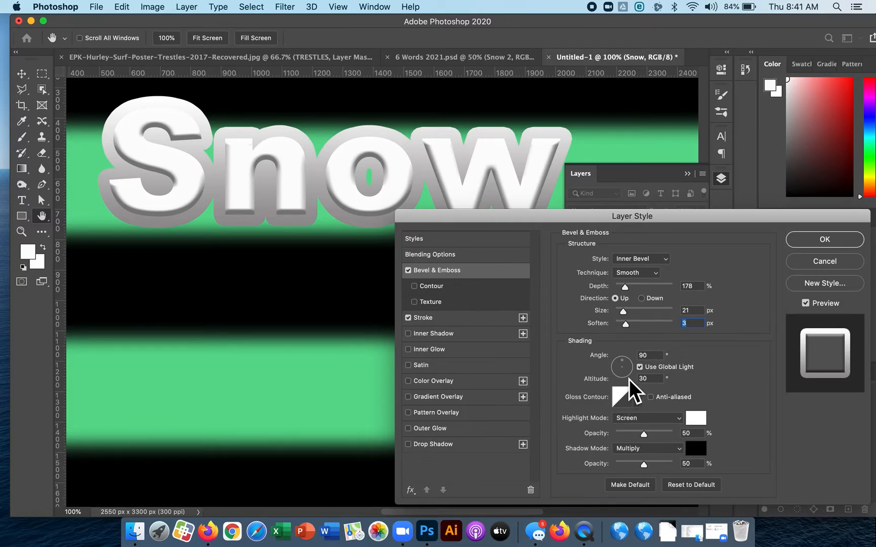
left_click_drag(641, 315, 579, 322)
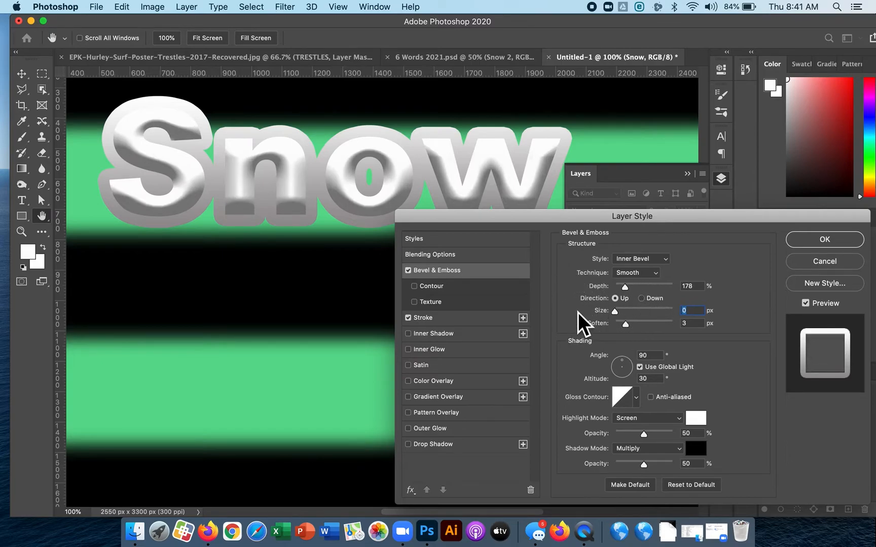
left_click(409, 271)
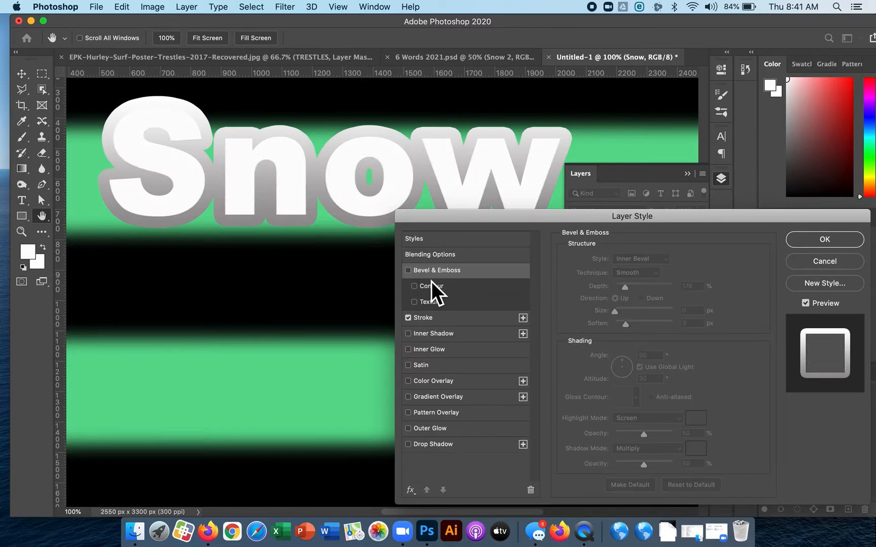
left_click(811, 239)
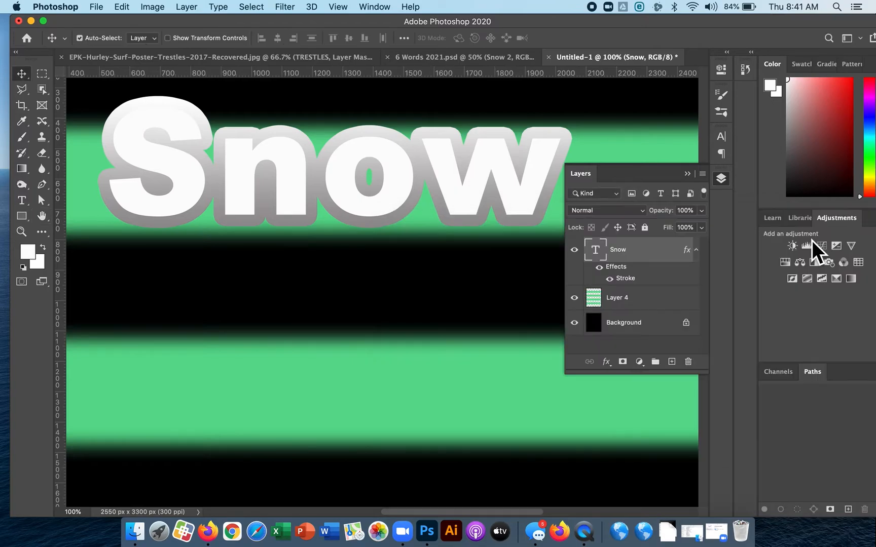
Convert the Snow text's Stroke effect into a separate layer of its own.
right_click(625, 277)
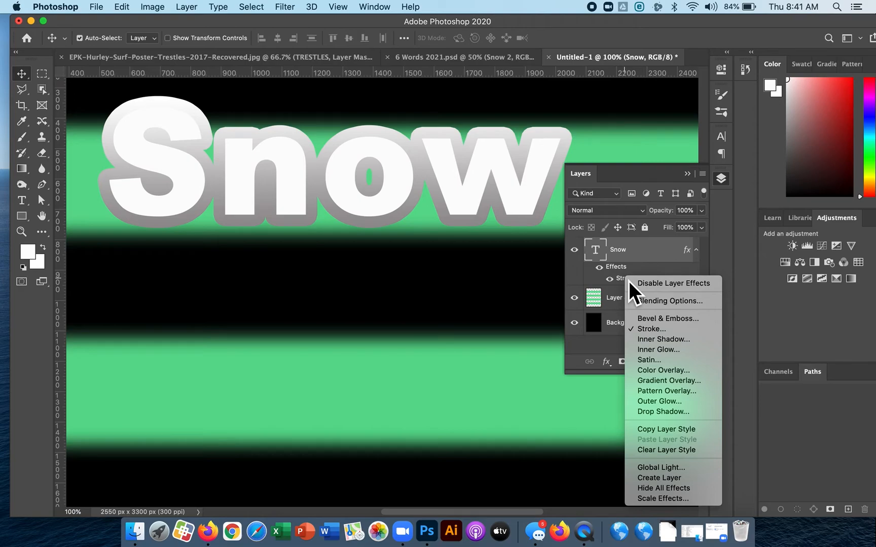
left_click(653, 477)
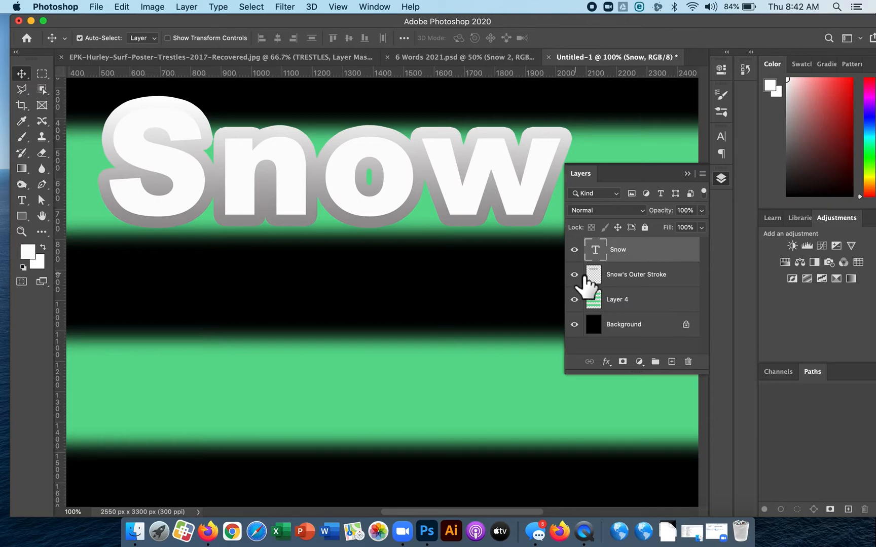
key("super")
key("super+minus")
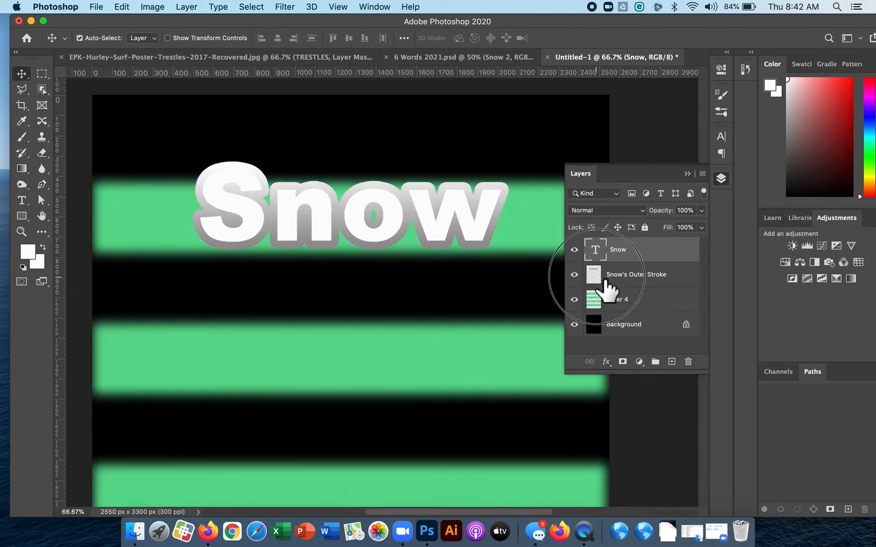
Inspect the separated stroke layer and the Snow text layer by hiding and showing each in turn.
left_click(593, 276)
left_click(574, 274)
left_click(574, 274)
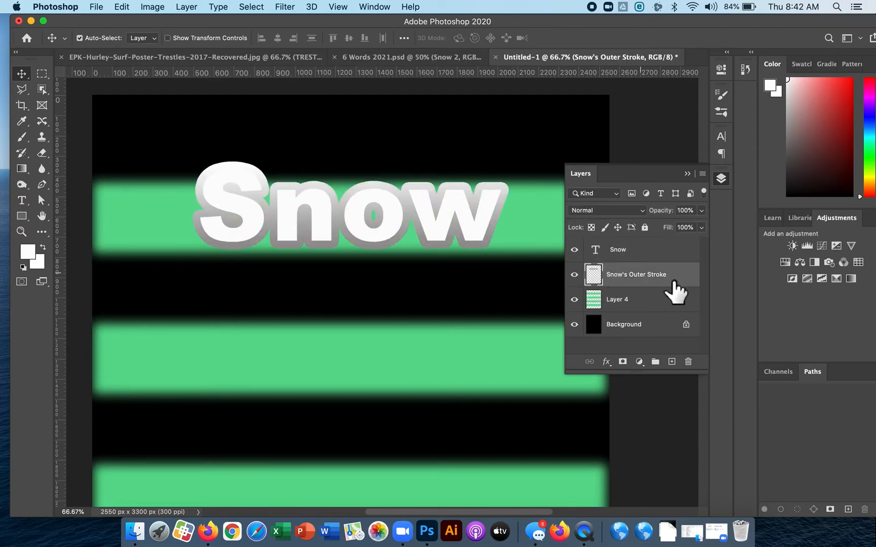
left_click(574, 249)
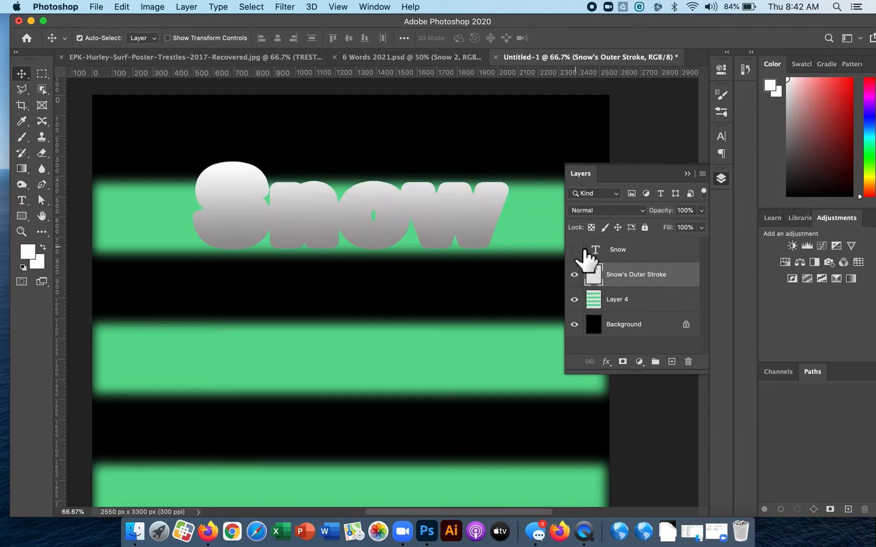
left_click(574, 249)
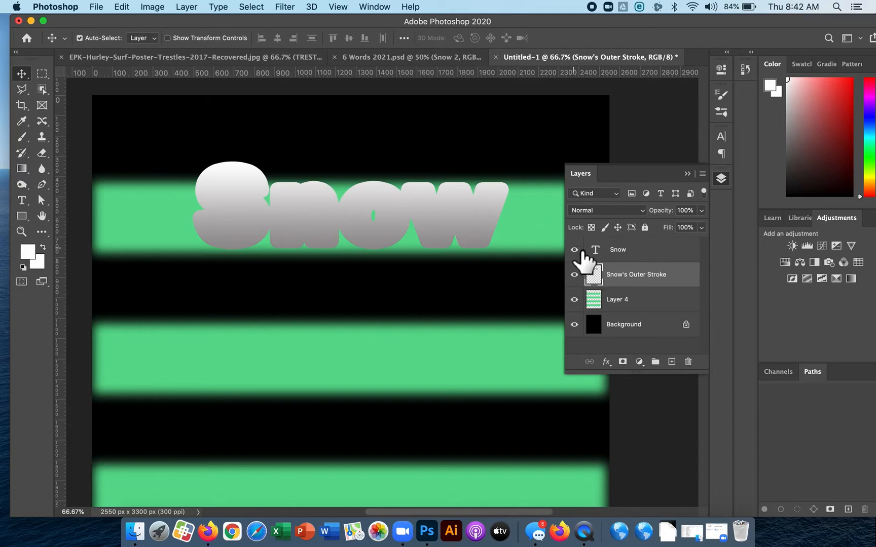
Add an outside Stroke to the Snow text layer with a solid color fill and a size of 18 px.
left_click(617, 259)
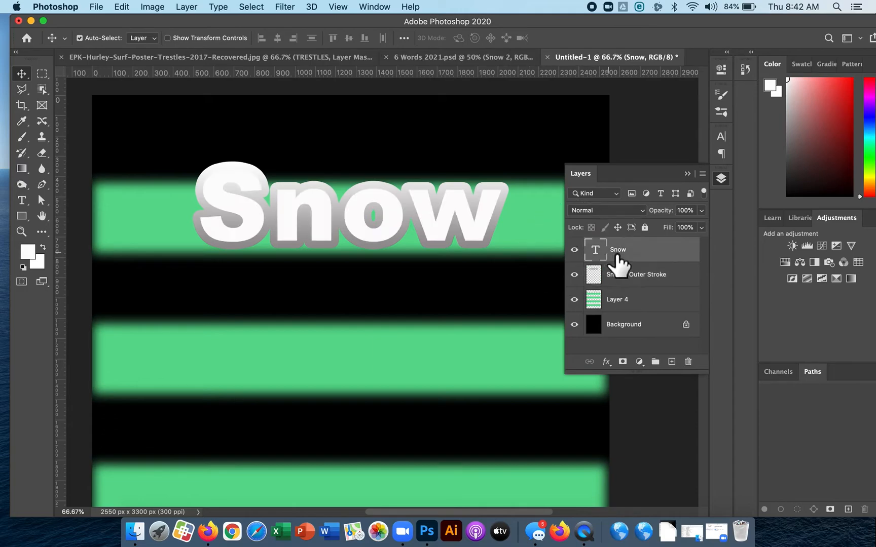
left_click(607, 362)
left_click(620, 404)
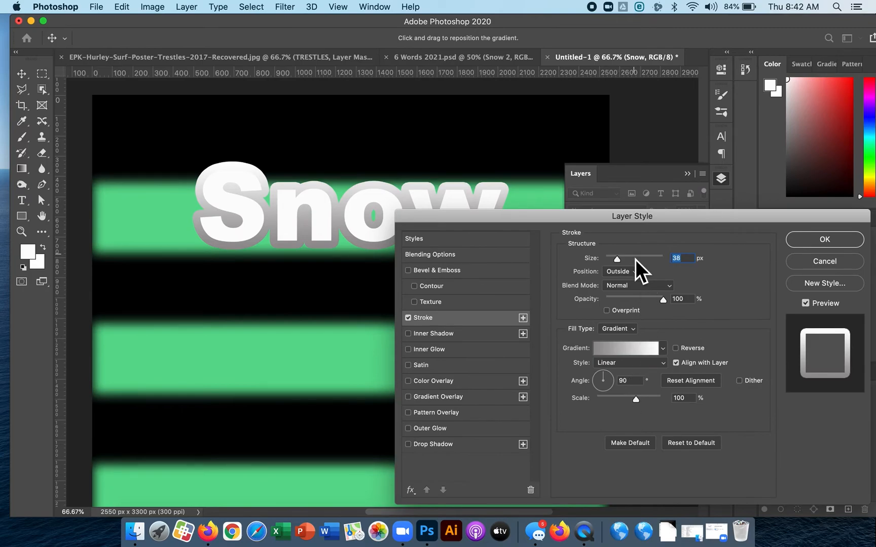
left_click(618, 330)
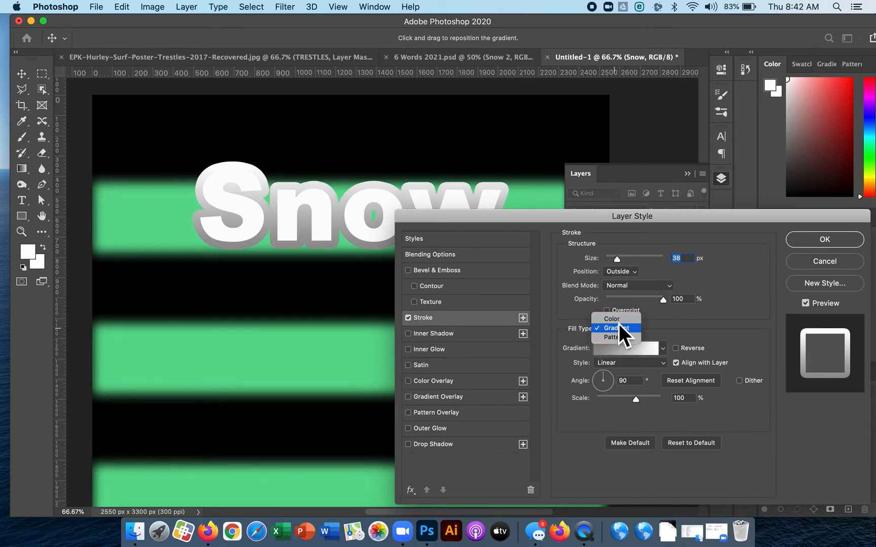
left_click(618, 320)
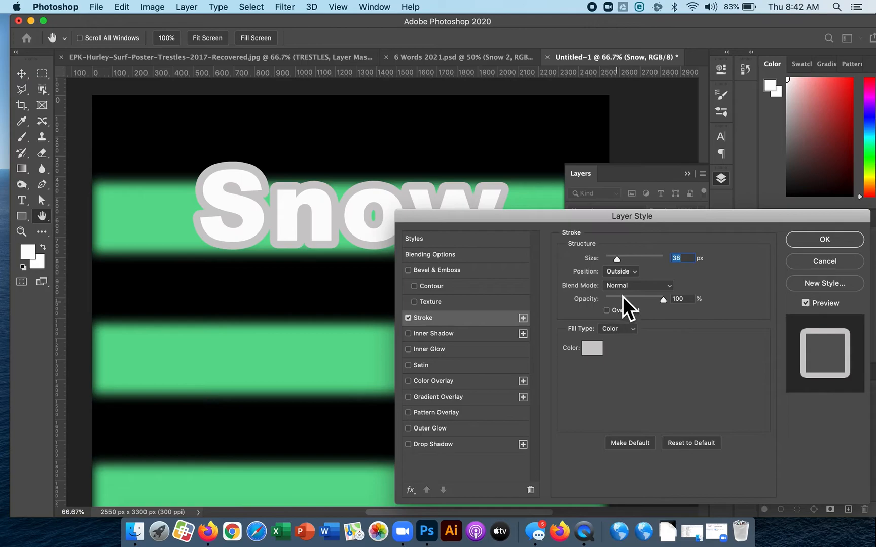
left_click_drag(620, 260, 614, 260)
mouse_move(597, 220)
left_mouse_down()
mouse_move(623, 265)
mouse_move(654, 254)
left_mouse_up()
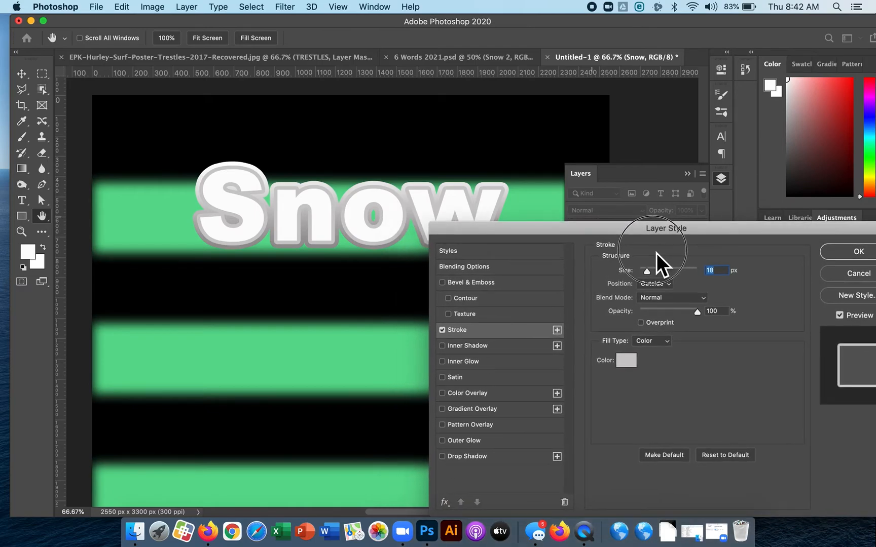
Try a gradient fill on the Snow stroke, both reversed and unreversed, and return it to a solid color.
left_click(649, 343)
left_click(650, 355)
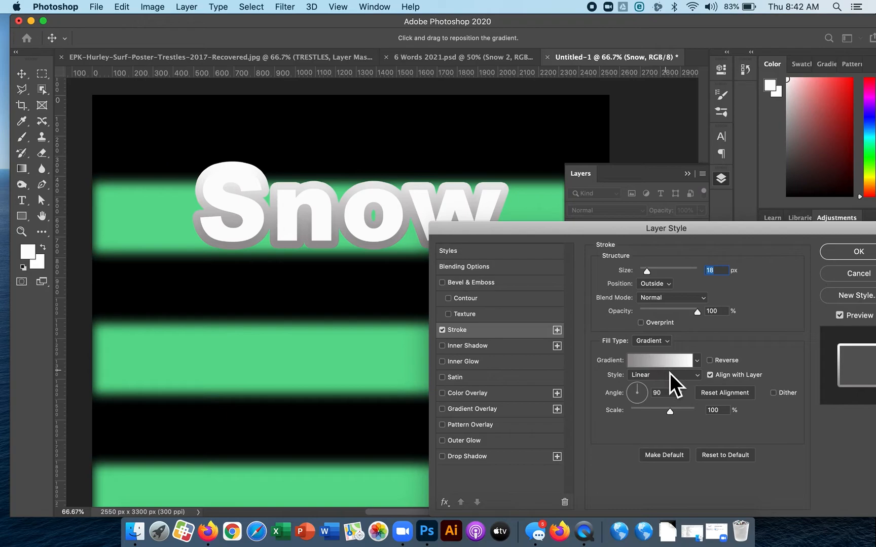
left_click(713, 365)
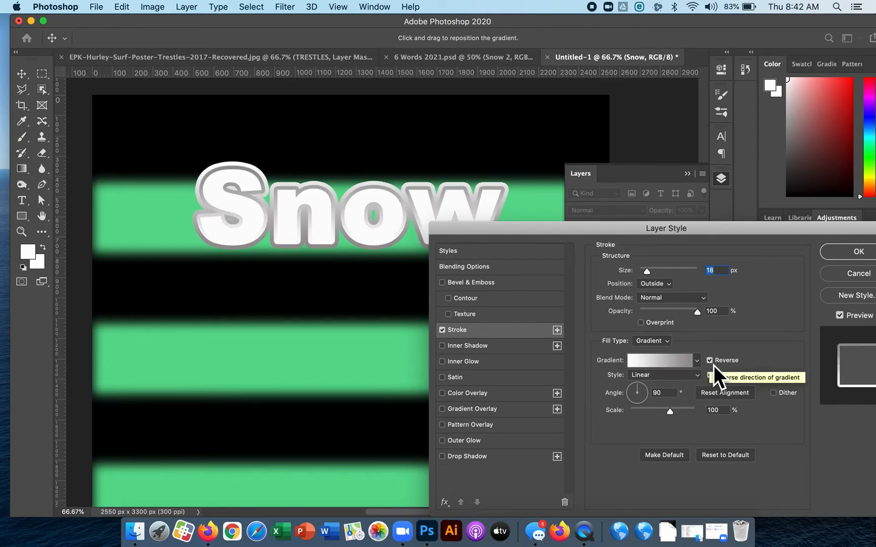
left_click(713, 366)
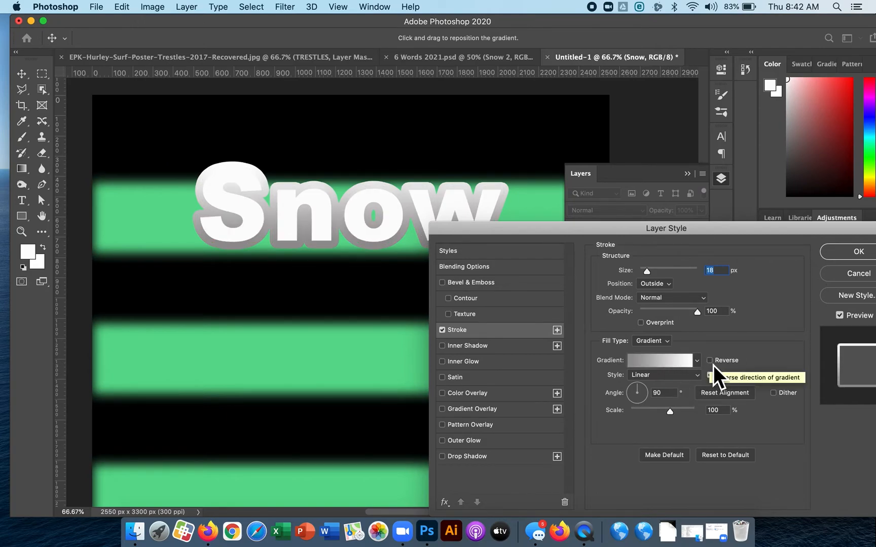
left_click(663, 342)
left_click(661, 333)
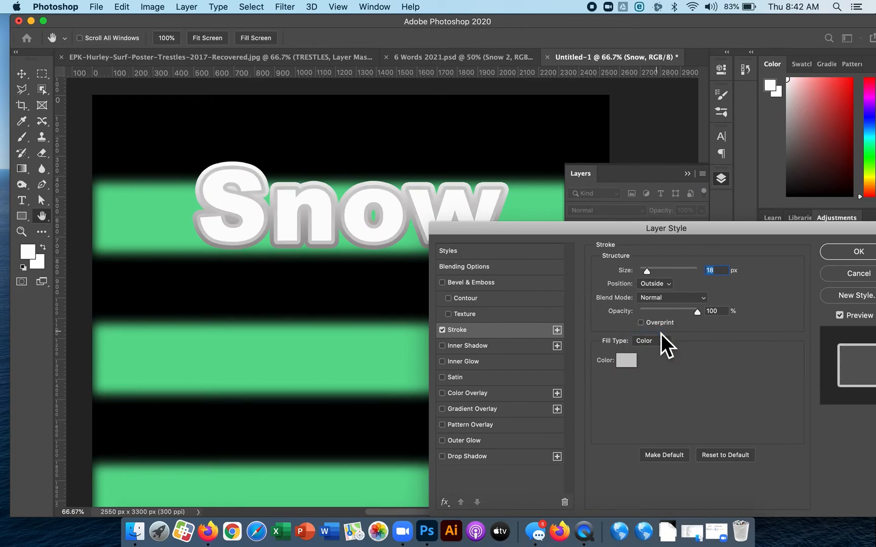
Set the Snow stroke's color to pale blue a2c8cf.
left_click(627, 362)
left_click_drag(629, 129, 629, 124)
left_click_drag(506, 100, 486, 76)
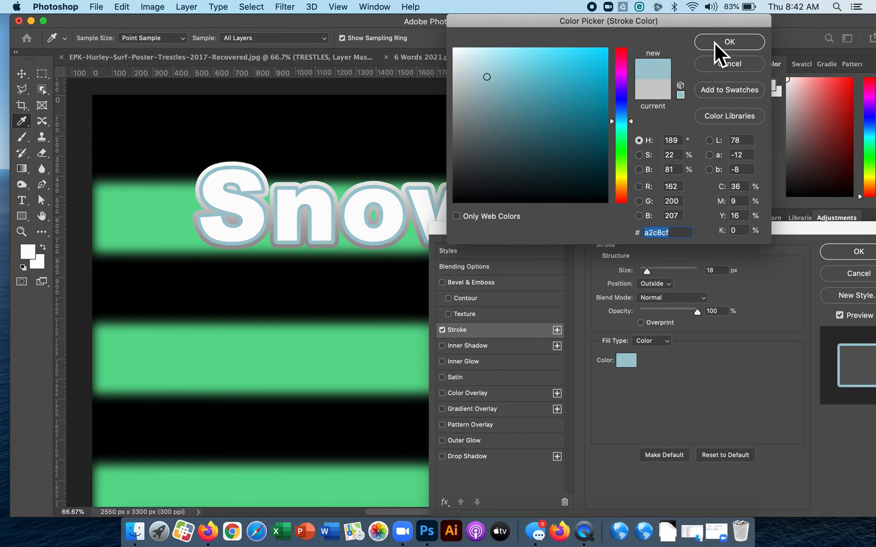
left_click(714, 42)
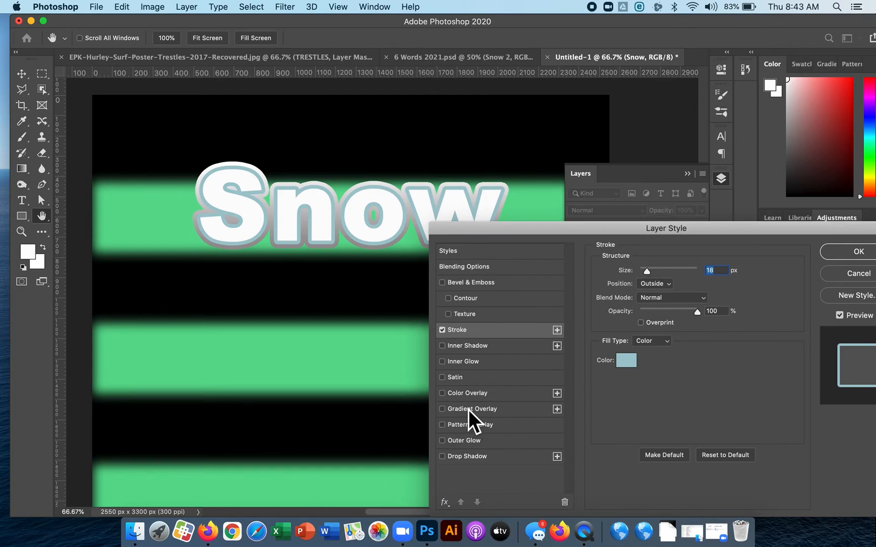
Add a Satin effect to the Snow text with 108 px distance and light blue color 8cc6e7.
left_click(454, 377)
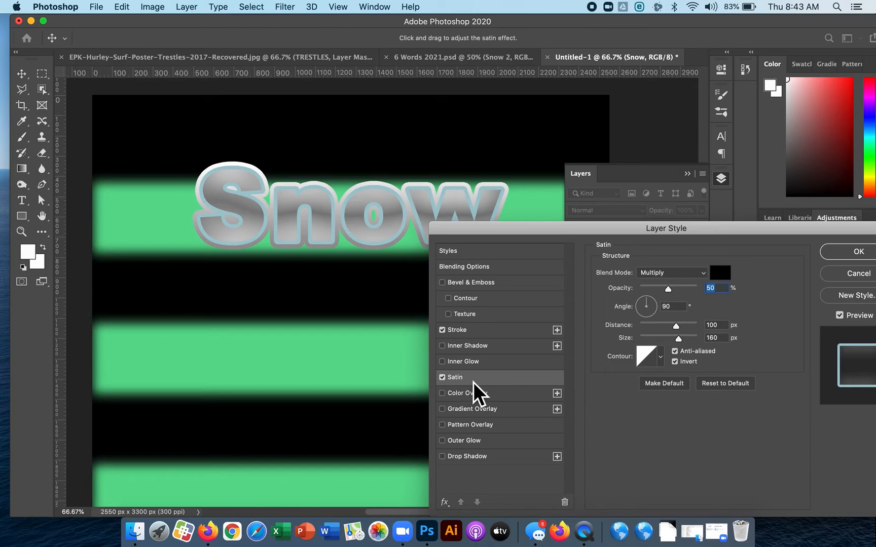
left_click_drag(491, 224, 372, 255)
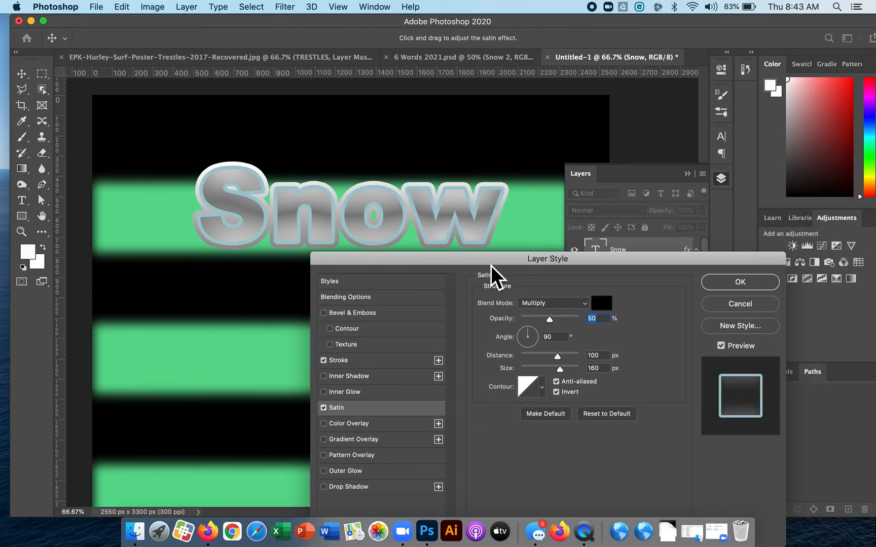
mouse_move(563, 358)
left_mouse_down()
mouse_move(553, 357)
mouse_move(563, 360)
left_mouse_up()
left_click(604, 304)
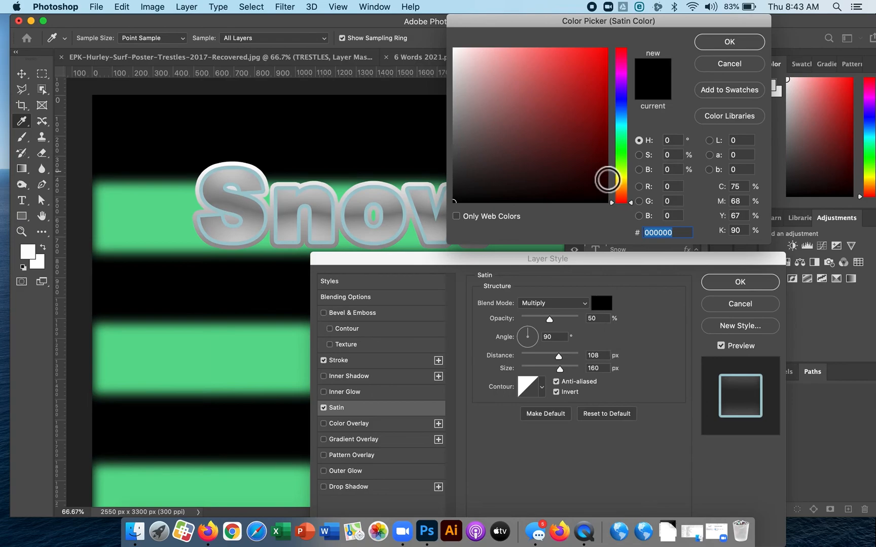
left_click(627, 120)
left_click_drag(524, 111, 522, 74)
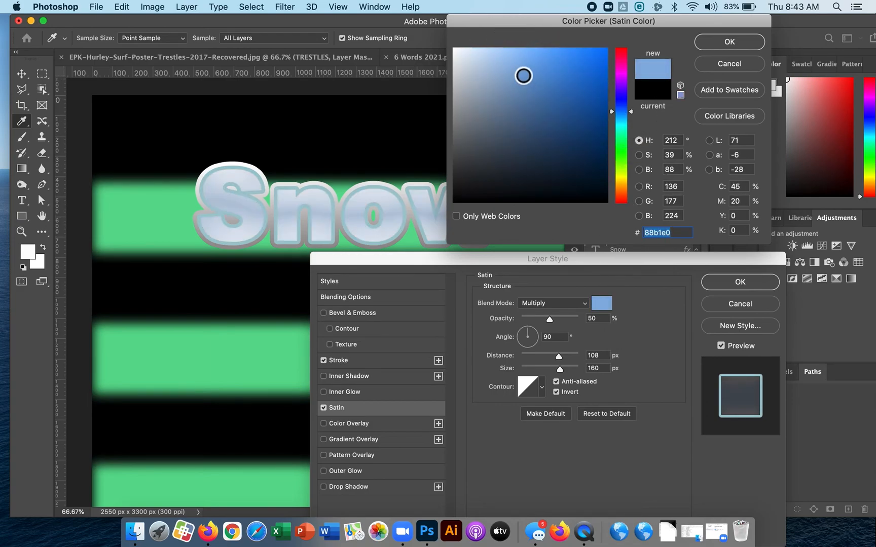
left_click(632, 117)
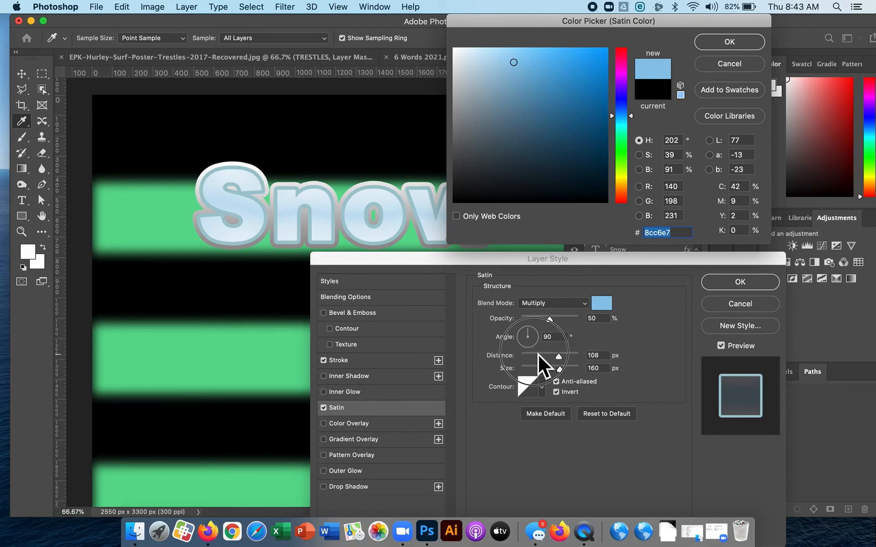
left_click(729, 43)
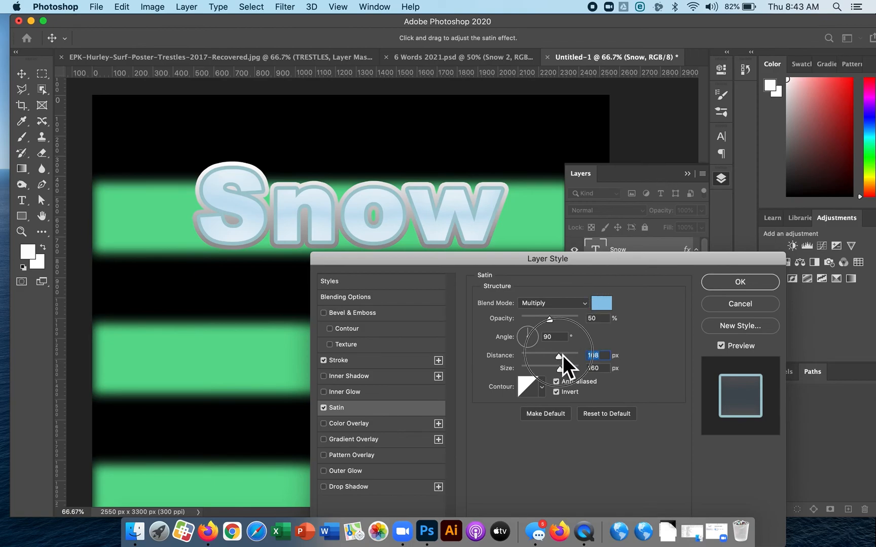
Darken the satin color to 366f90 and set its distance to 43 px and size to 49 px.
left_click_drag(552, 356, 535, 373)
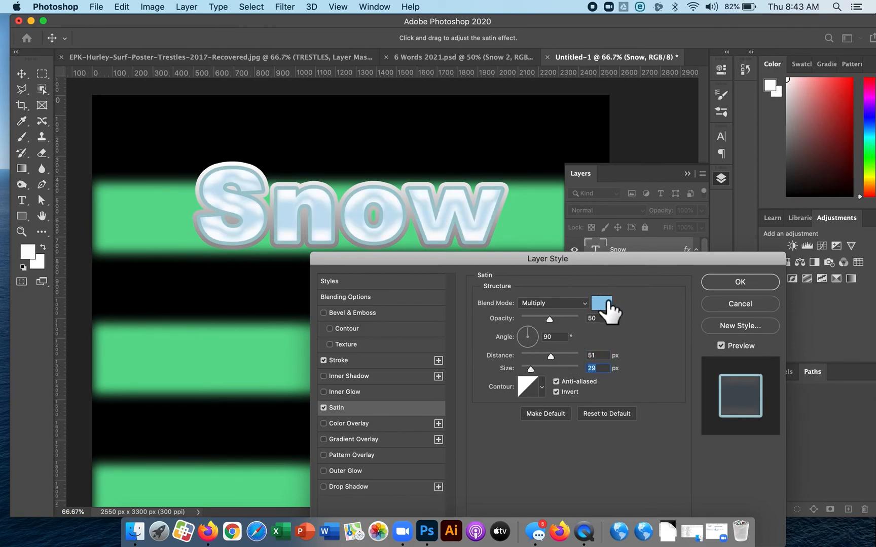
left_click(602, 303)
left_click(569, 146)
left_click_drag(576, 152, 549, 115)
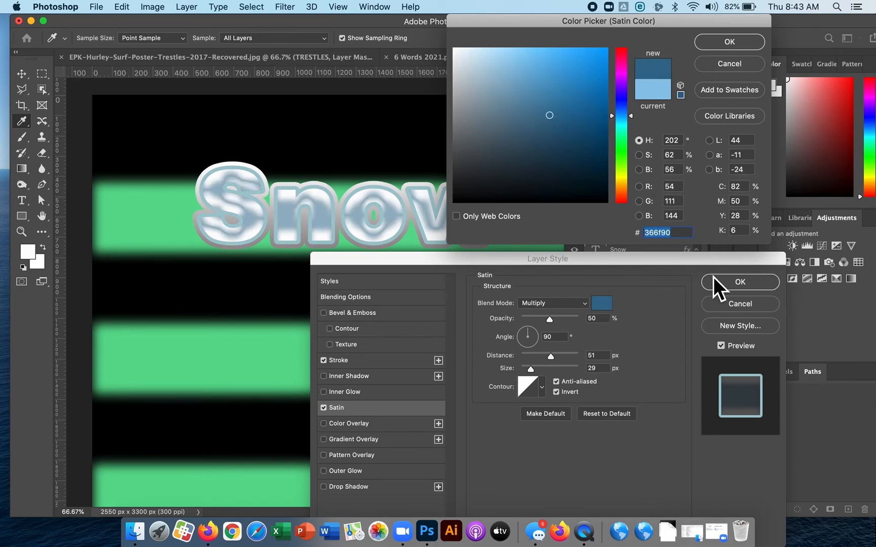
left_click(730, 42)
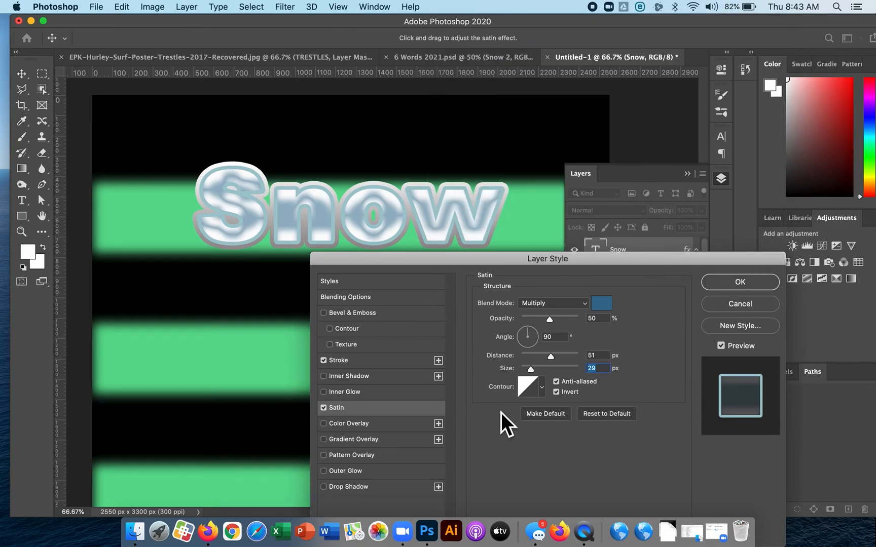
left_click_drag(551, 356, 539, 374)
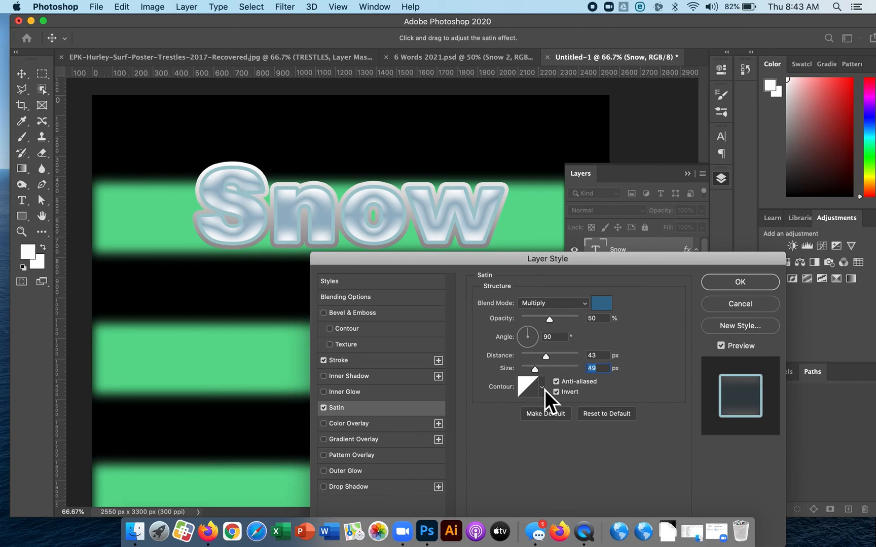
Try several preset contours on the satin effect and return it to the Linear contour.
left_click(542, 388)
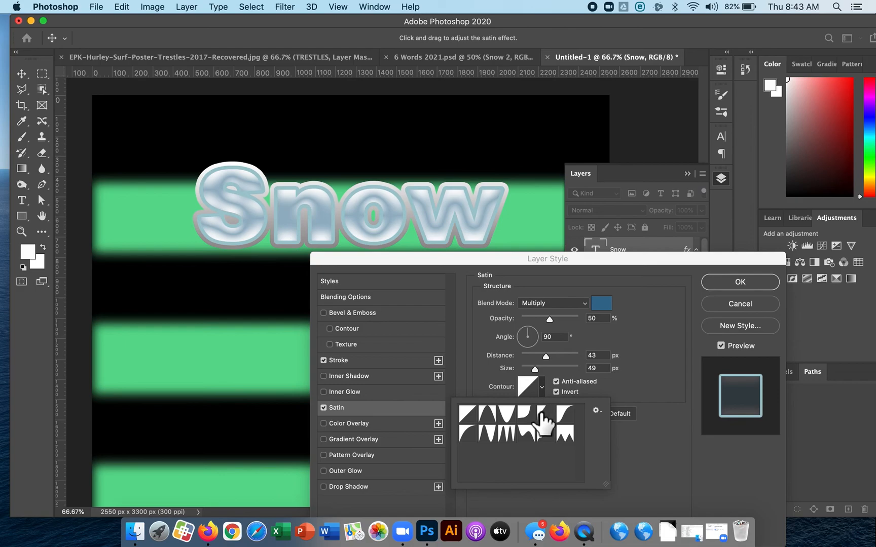
left_click(531, 417)
left_click(506, 416)
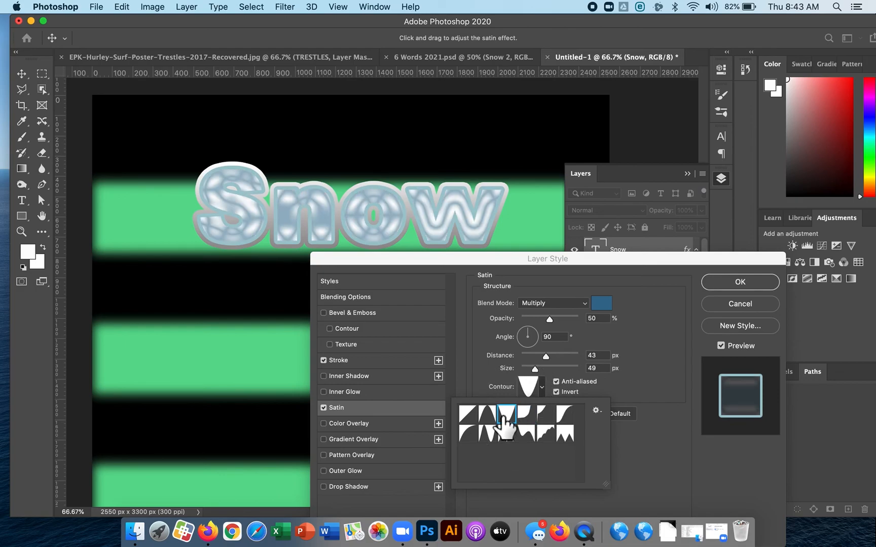
left_click(467, 414)
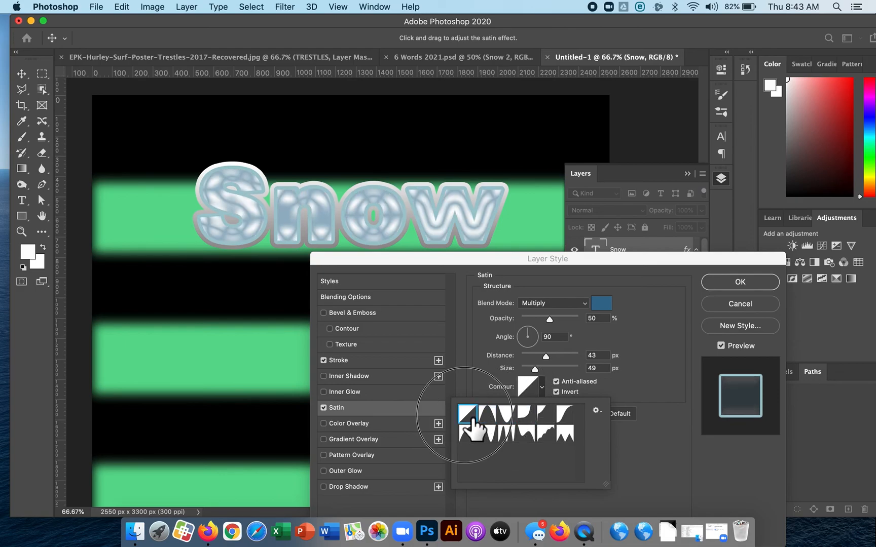
left_click(467, 434)
left_click(487, 433)
left_click(505, 433)
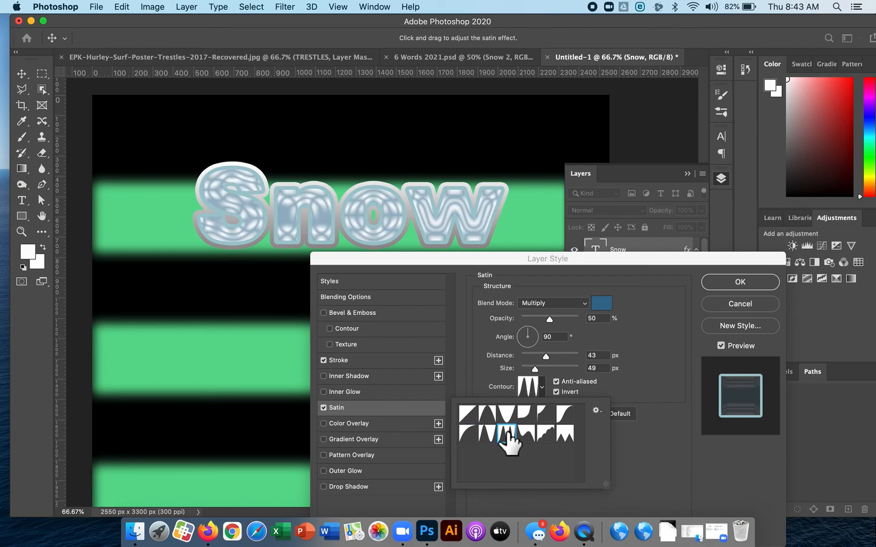
left_click(526, 433)
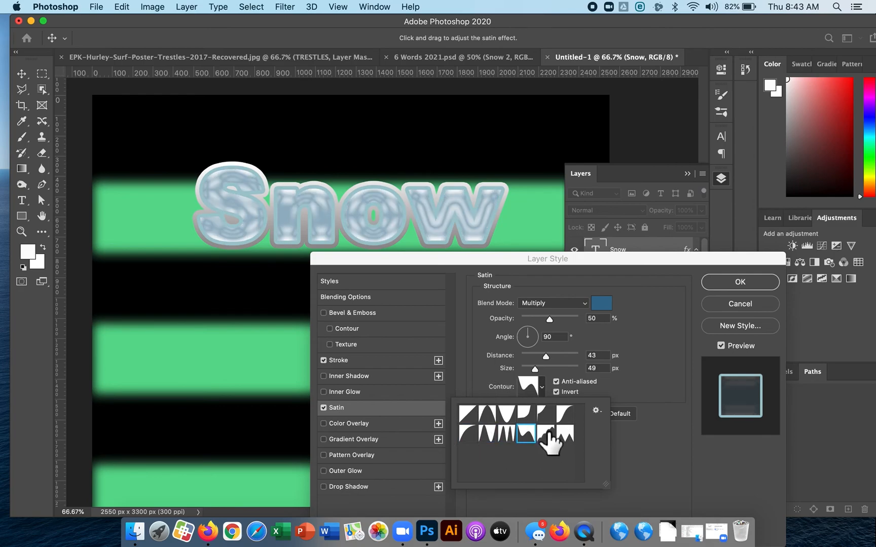
left_click(546, 433)
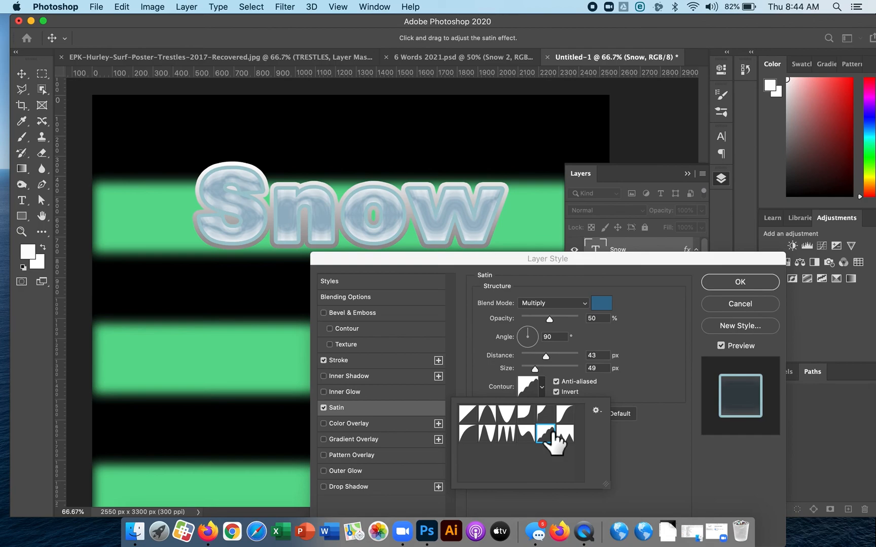
left_click(472, 416)
Shape a custom satin contour that peaks early, dips near 48% input and 42% output, and climbs again.
left_click(545, 395)
left_click(545, 390)
left_click(544, 390)
left_click(529, 390)
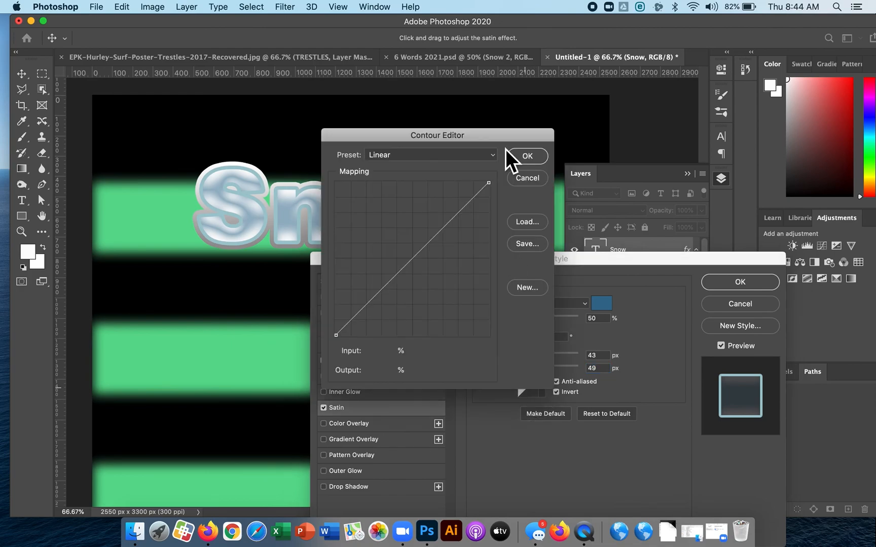
left_click_drag(476, 135, 641, 148)
left_click_drag(544, 304, 531, 254)
left_click_drag(553, 224, 583, 294)
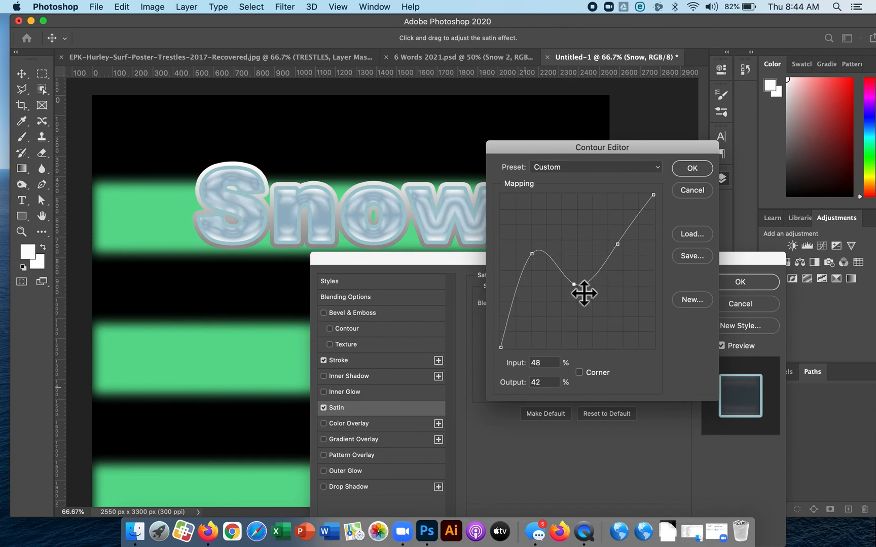
left_click_drag(654, 195, 658, 223)
left_click(685, 172)
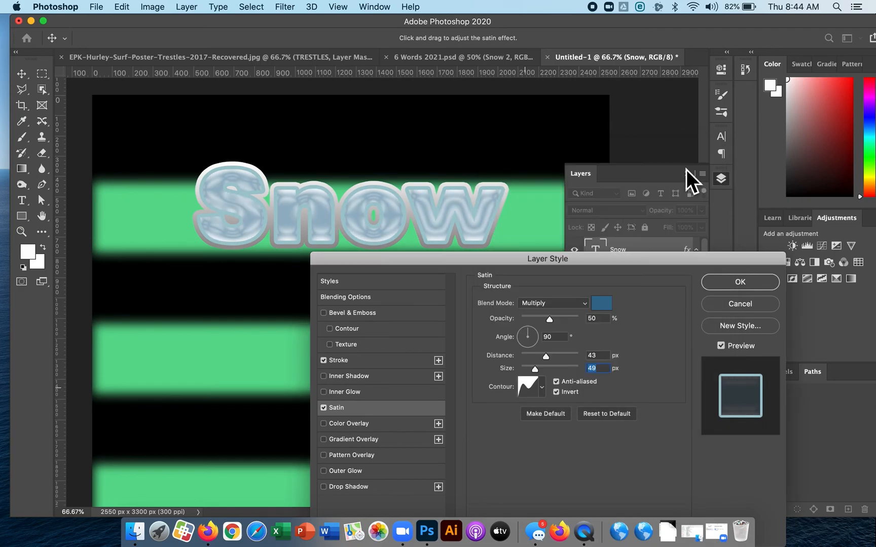
Apply the Stroke and Satin layer style to the Snow text and hide the layer list.
left_click_drag(617, 257, 625, 246)
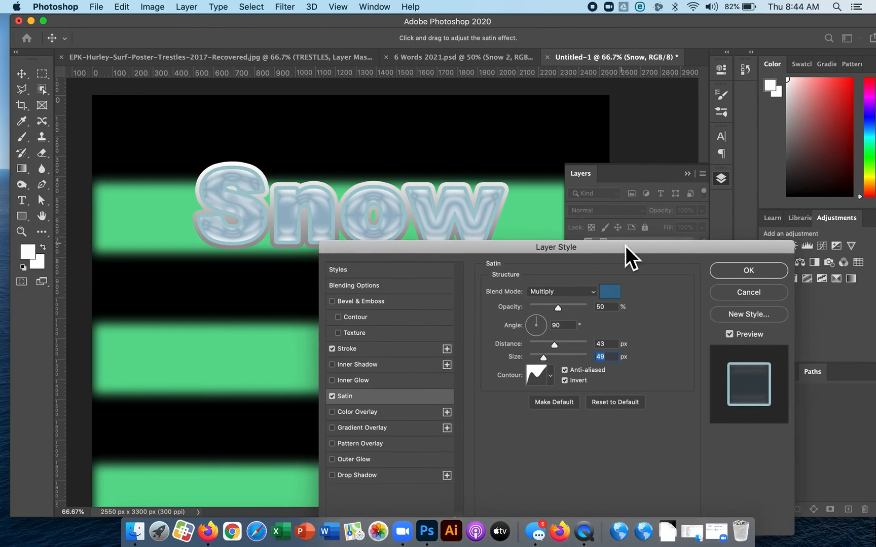
left_click(749, 271)
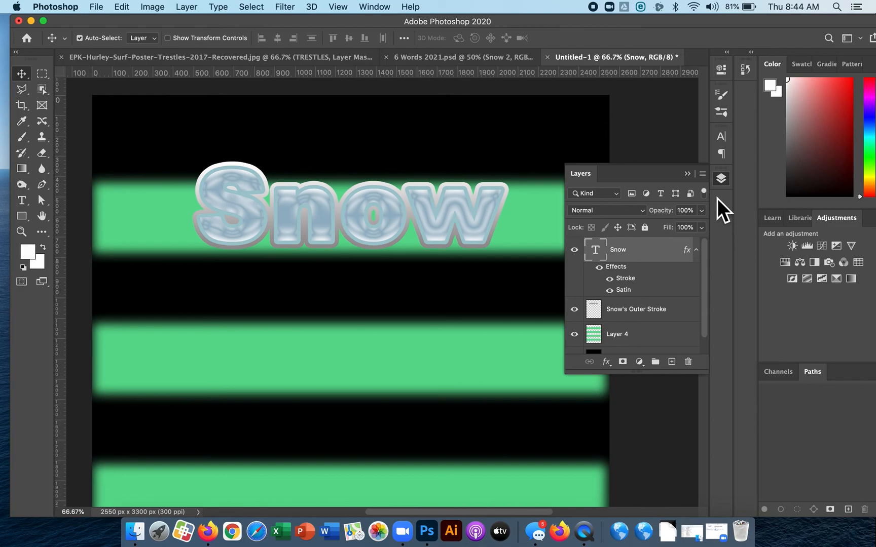
left_click(687, 175)
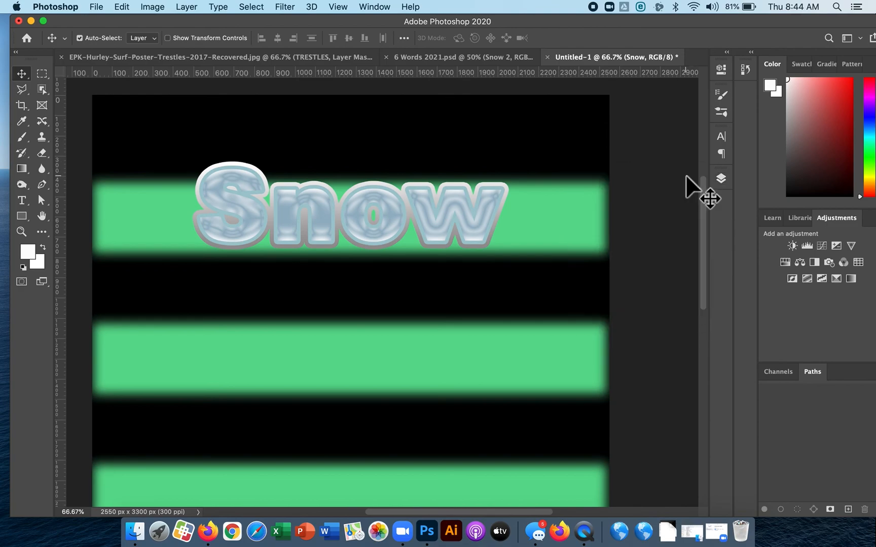